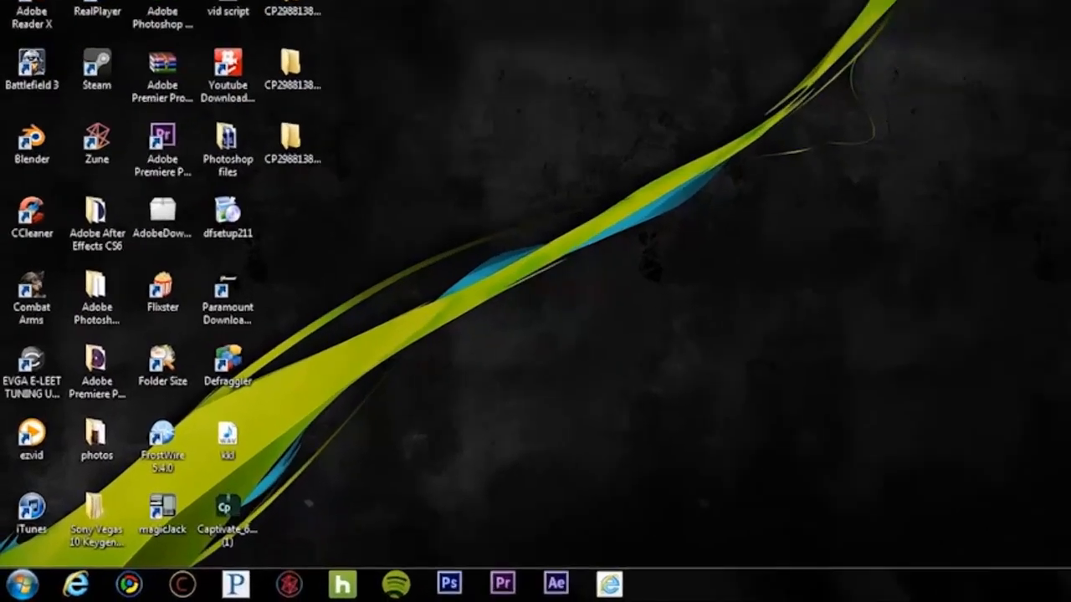
Open the Temp folder using %temp% and make its window slightly narrower.
{"action": "left_click", "coordinate": [14, 591]}
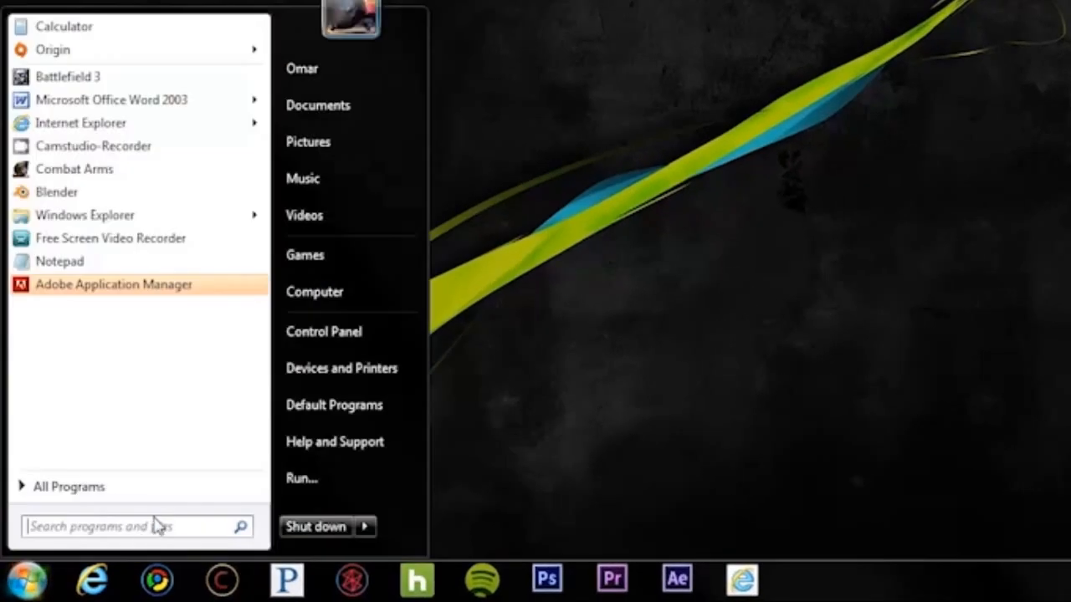
{"action": "left_click", "coordinate": [162, 520]}
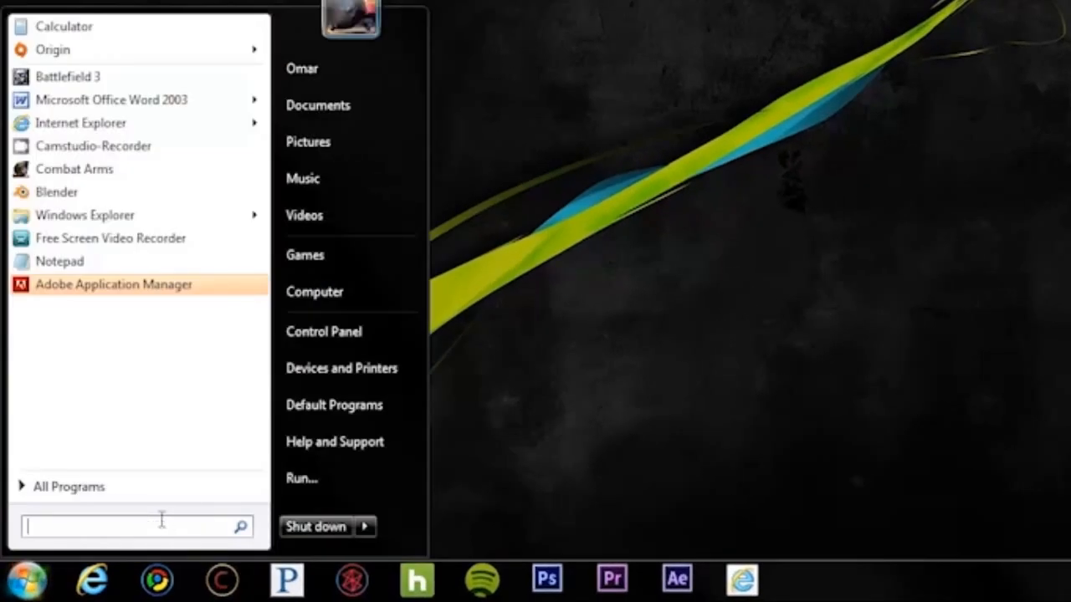
{"action": "type", "text": "%temp%"}
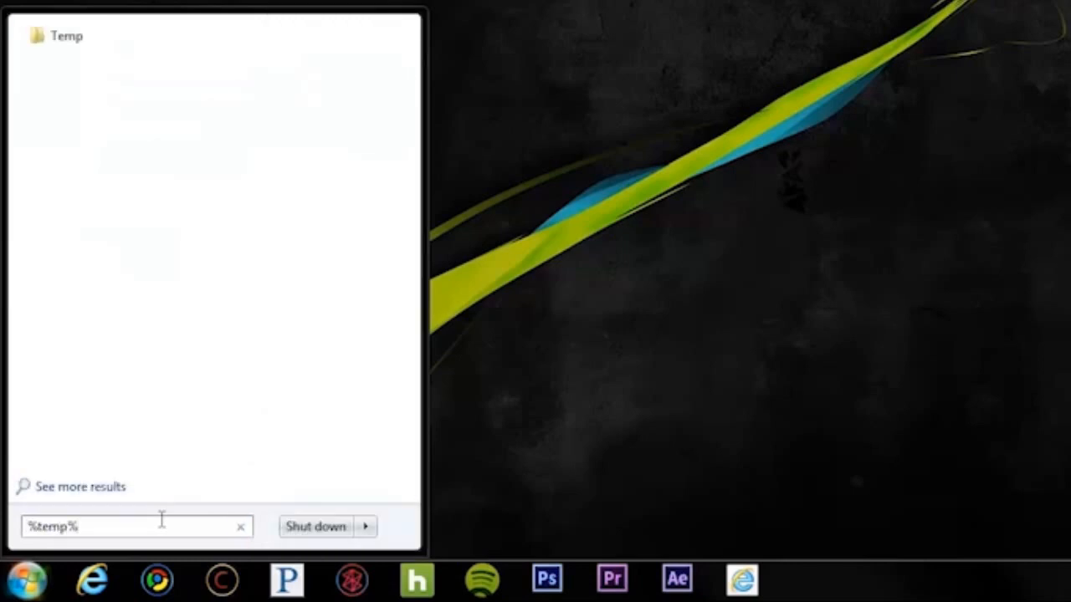
{"action": "key", "text": "Return"}
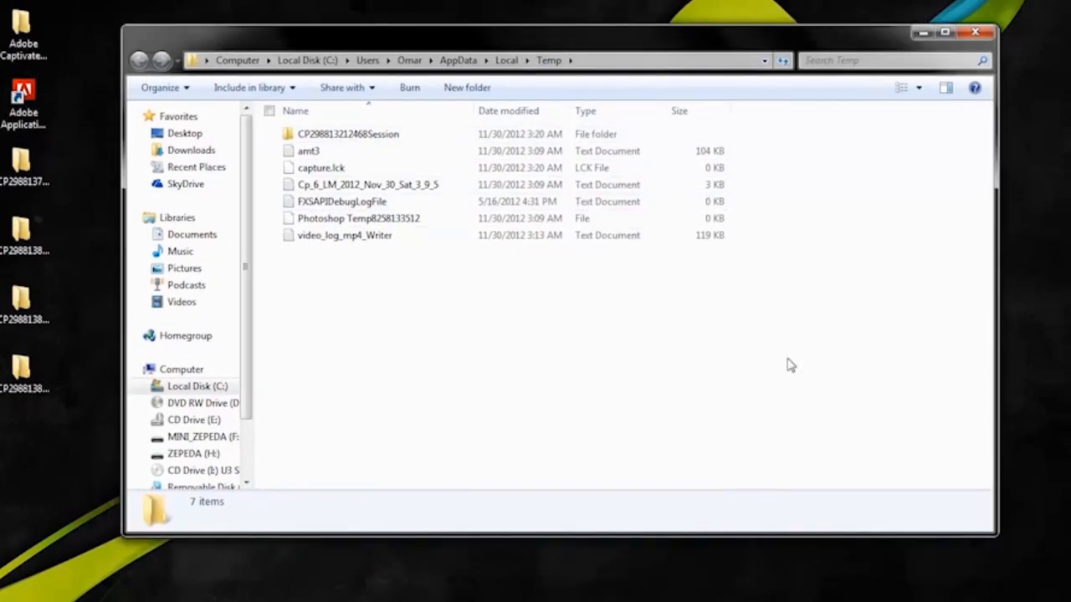
{"action": "left_click_drag", "start_coordinate": [994, 515], "coordinate": [976, 515]}
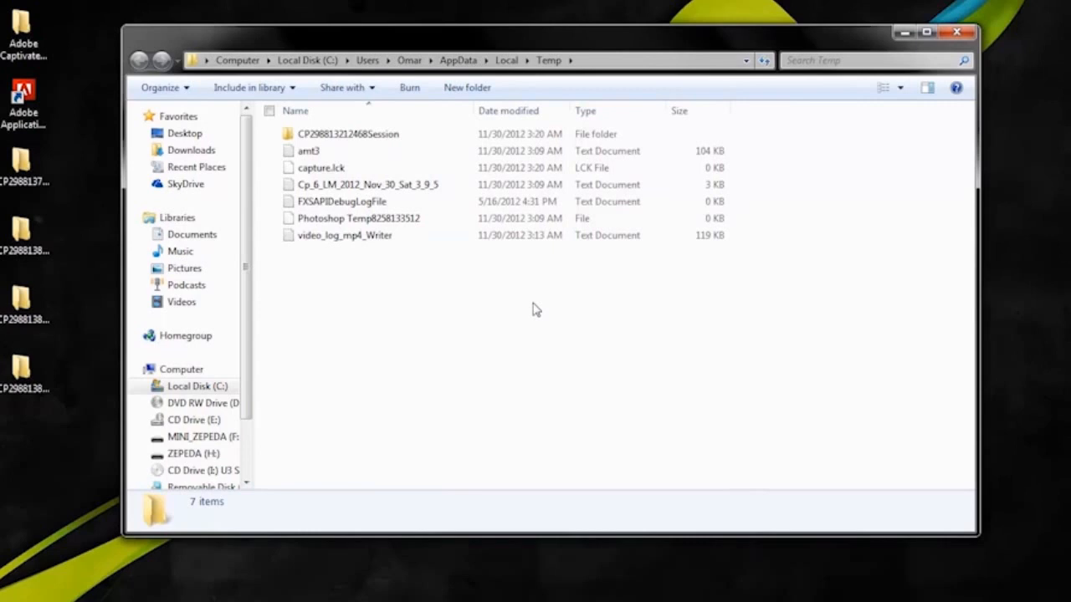
Delete all items in the Temp folder, moving them to the Recycle Bin, and close the folder window.
{"action": "key", "text": "ctrl+a"}
{"action": "key", "text": "Delete"}
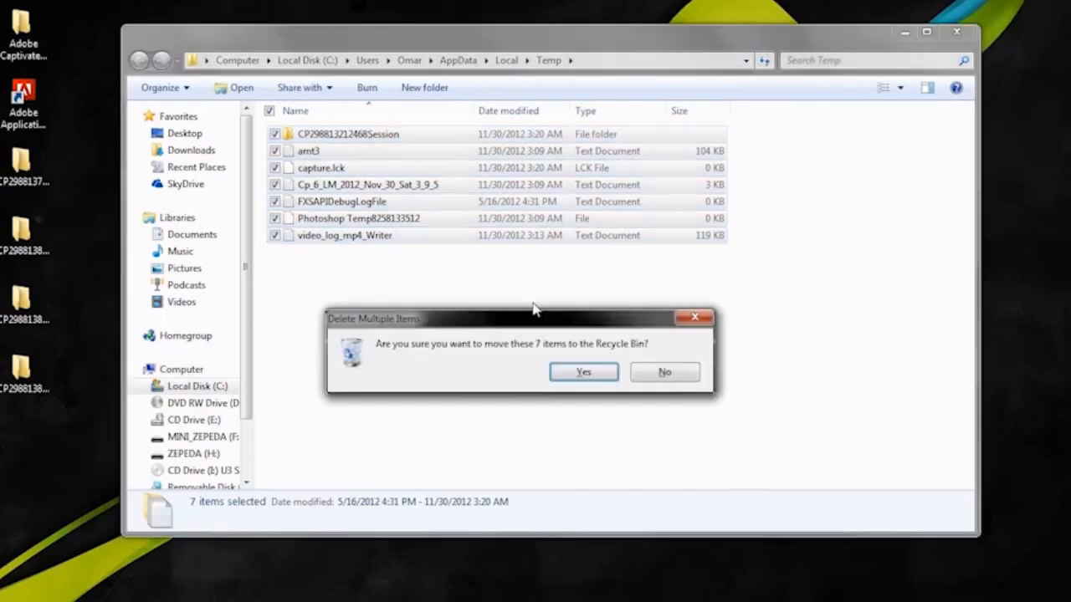
{"action": "left_click", "coordinate": [587, 371]}
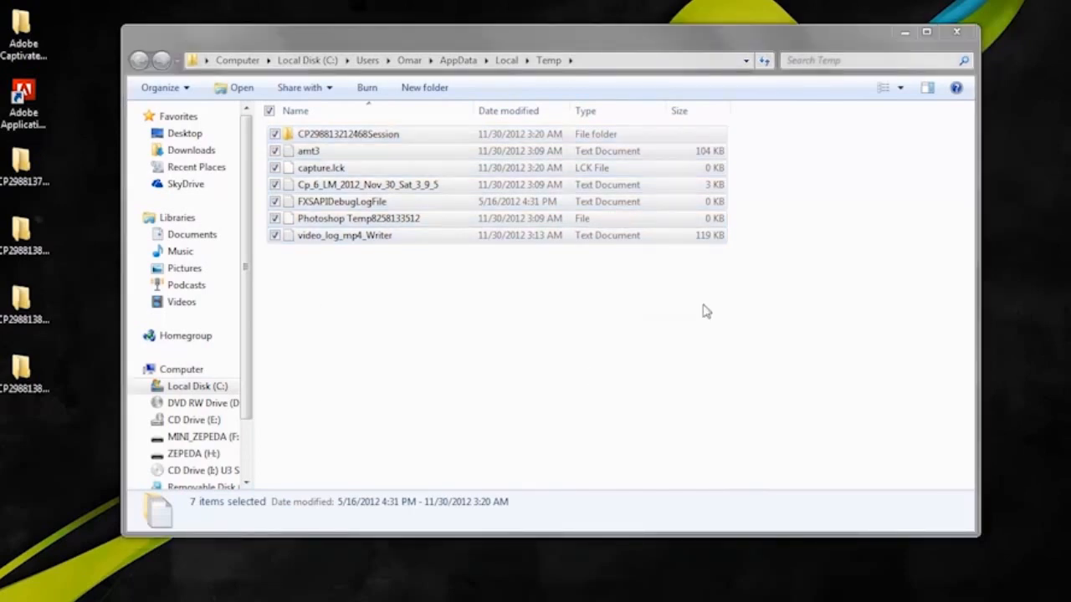
{"action": "left_click", "coordinate": [637, 432]}
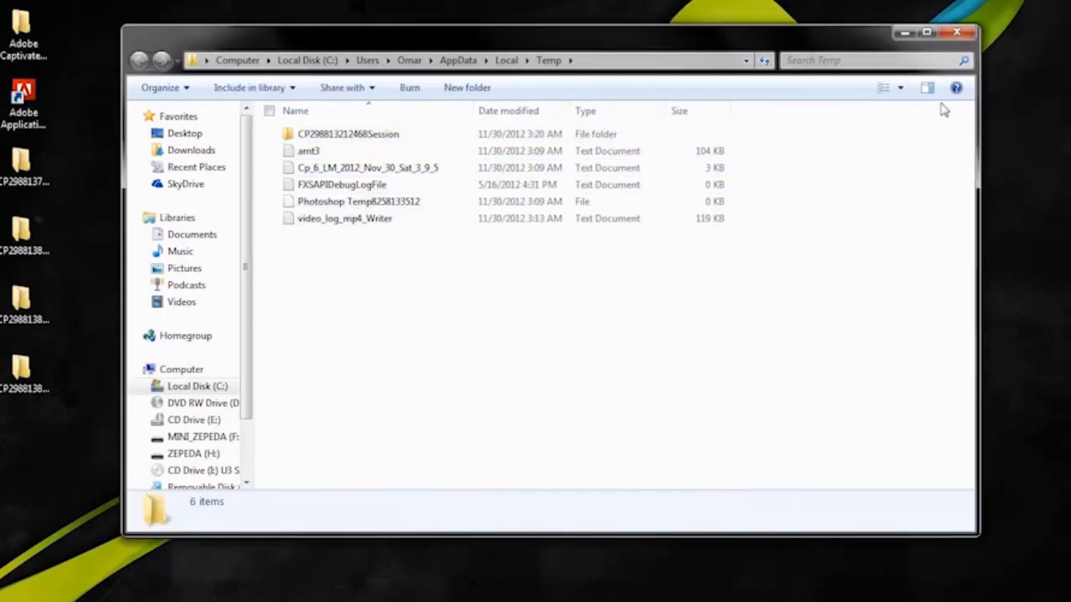
{"action": "left_click", "coordinate": [972, 32]}
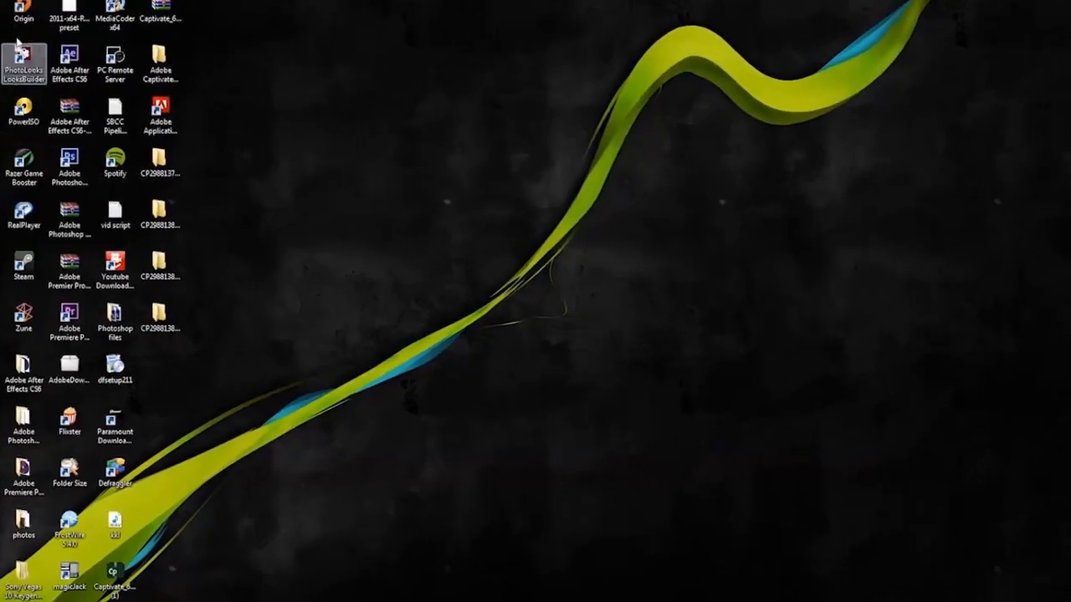
Empty the Recycle Bin, permanently deleting capture.lck.
{"action": "right_click", "coordinate": [24, 15]}
{"action": "left_click", "coordinate": [60, 31]}
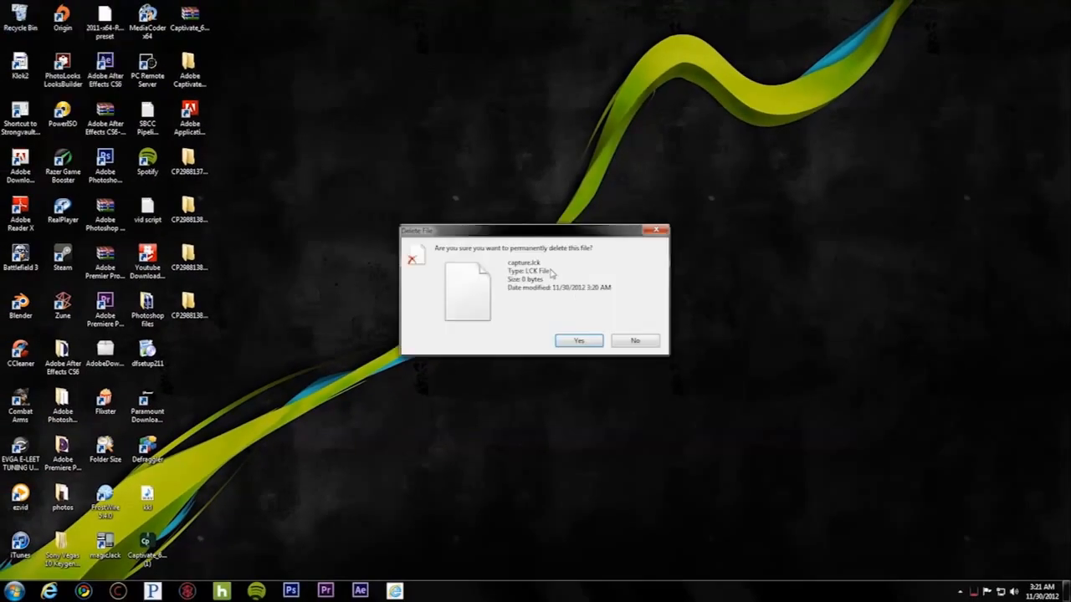
{"action": "left_click", "coordinate": [578, 341]}
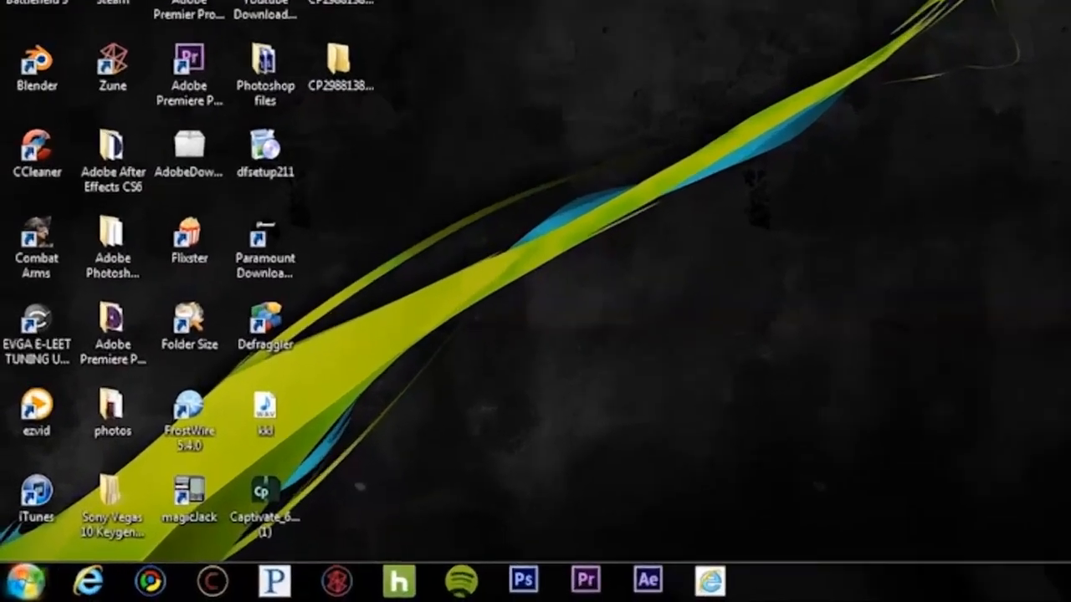
Open System Configuration by running msconfig.
{"action": "left_click", "coordinate": [15, 591]}
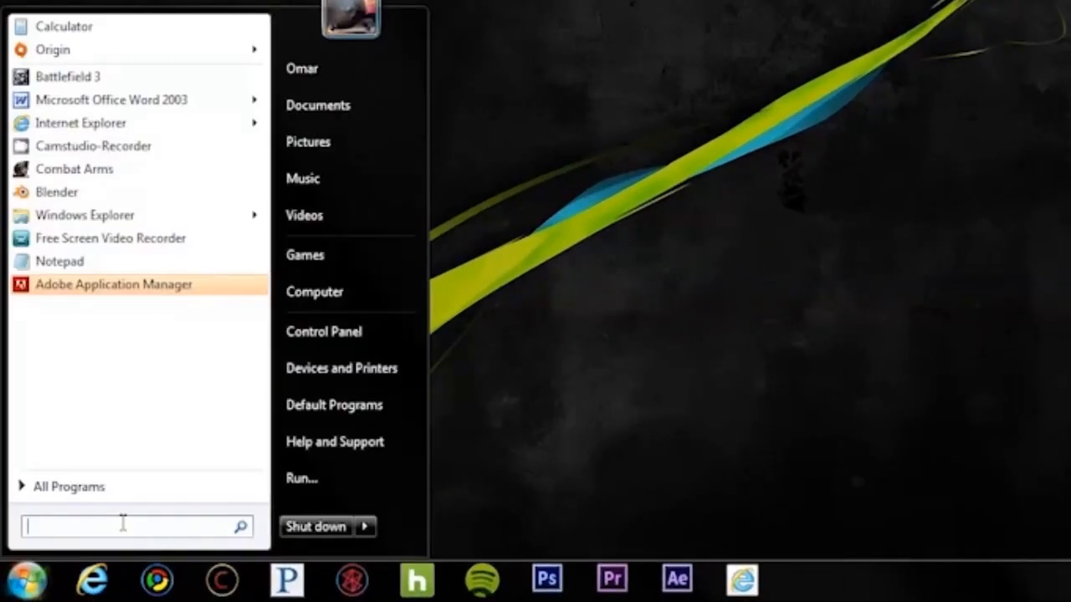
{"action": "type", "text": "msconfig"}
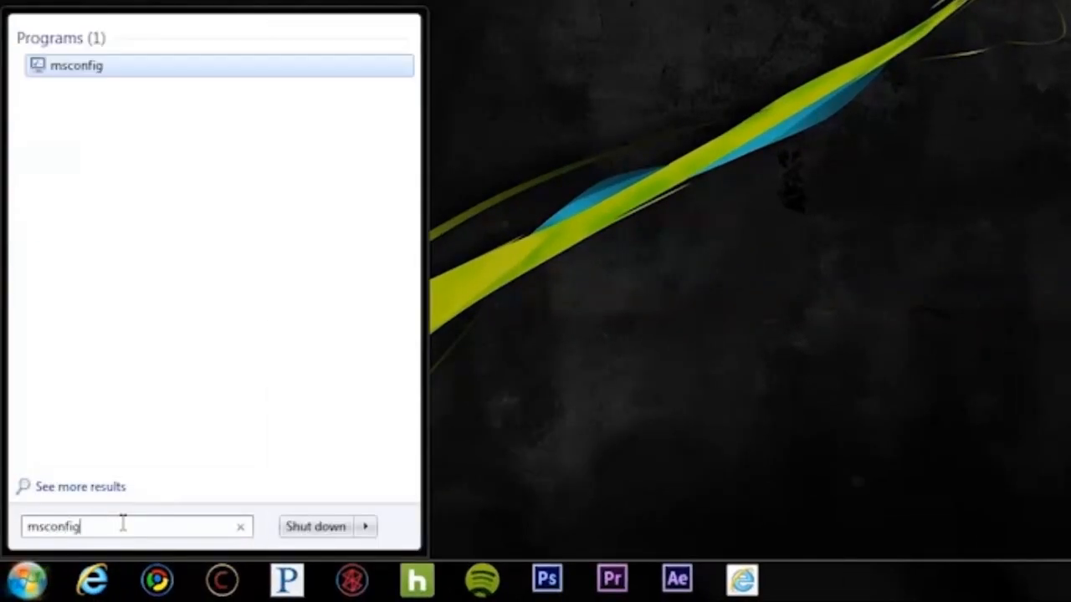
{"action": "key", "text": "Return"}
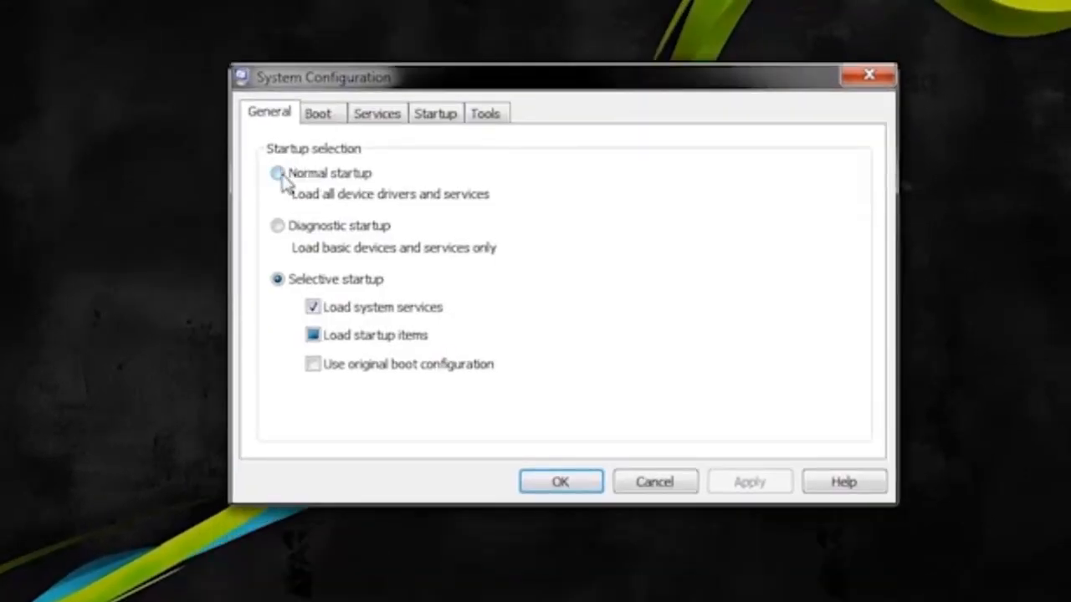
Examine which programs are enabled and disabled in the list of startup items.
{"action": "left_click", "coordinate": [436, 114]}
{"action": "left_click_drag", "start_coordinate": [862, 180], "coordinate": [860, 379]}
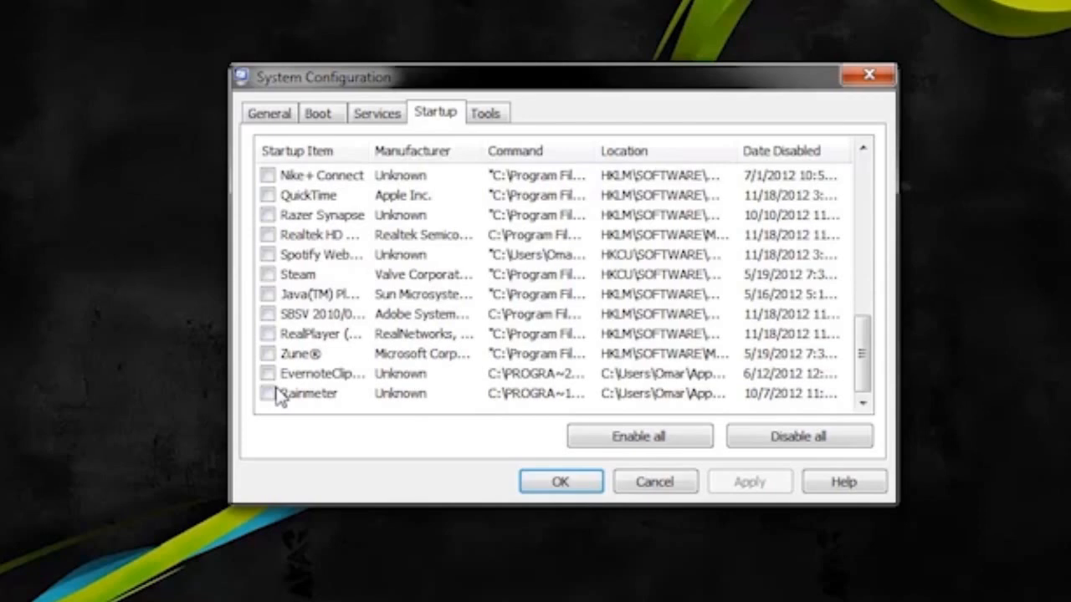
{"action": "left_click_drag", "start_coordinate": [865, 356], "coordinate": [864, 331]}
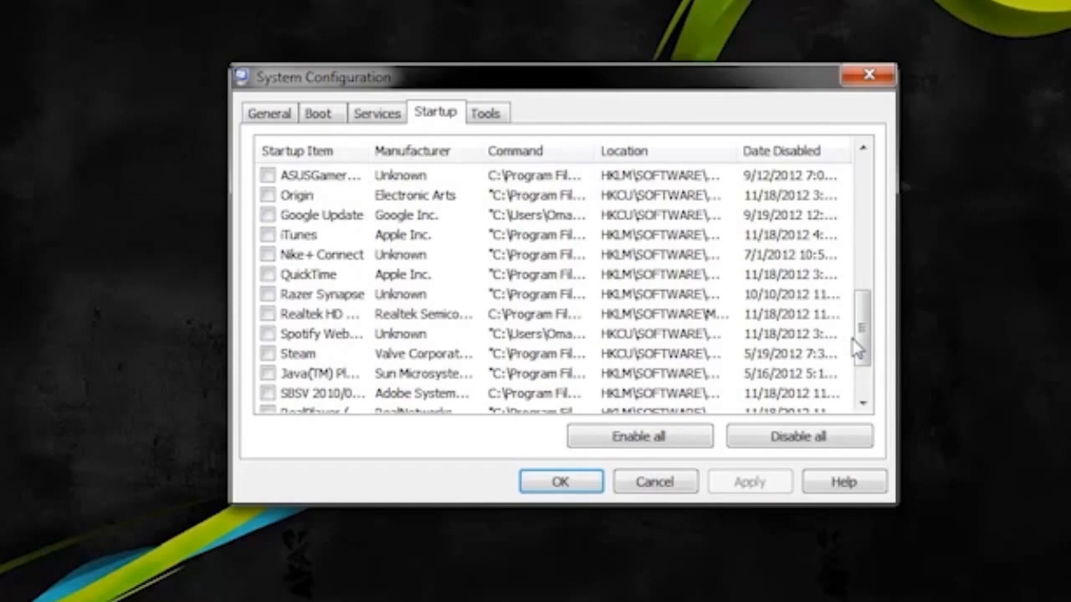
{"action": "left_click_drag", "start_coordinate": [862, 349], "coordinate": [855, 206]}
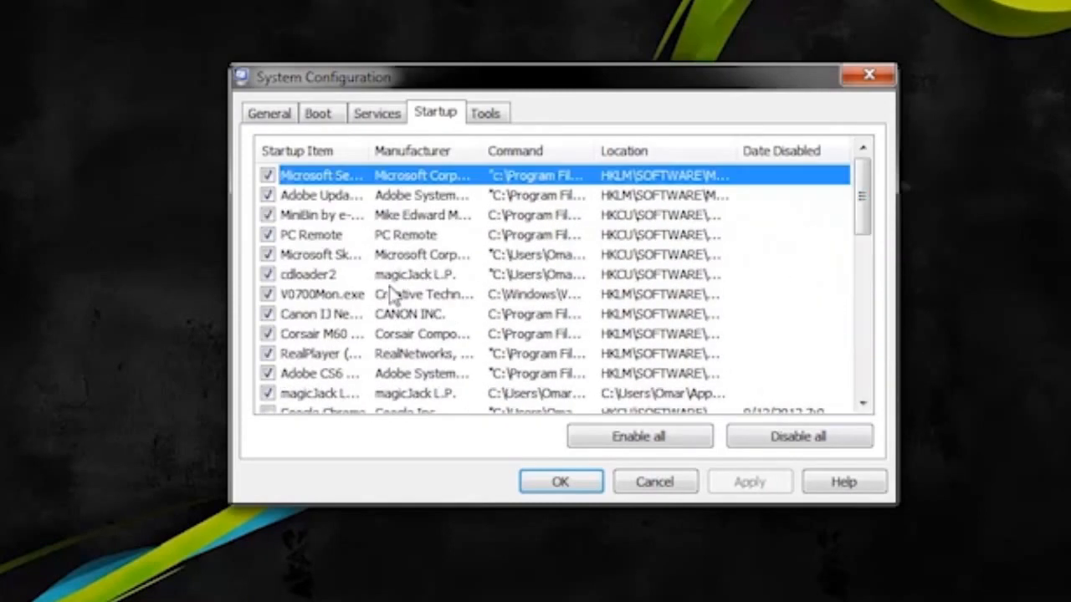
{"action": "scroll", "coordinate": [284, 264], "scroll_direction": "down", "scroll_amount": 6}
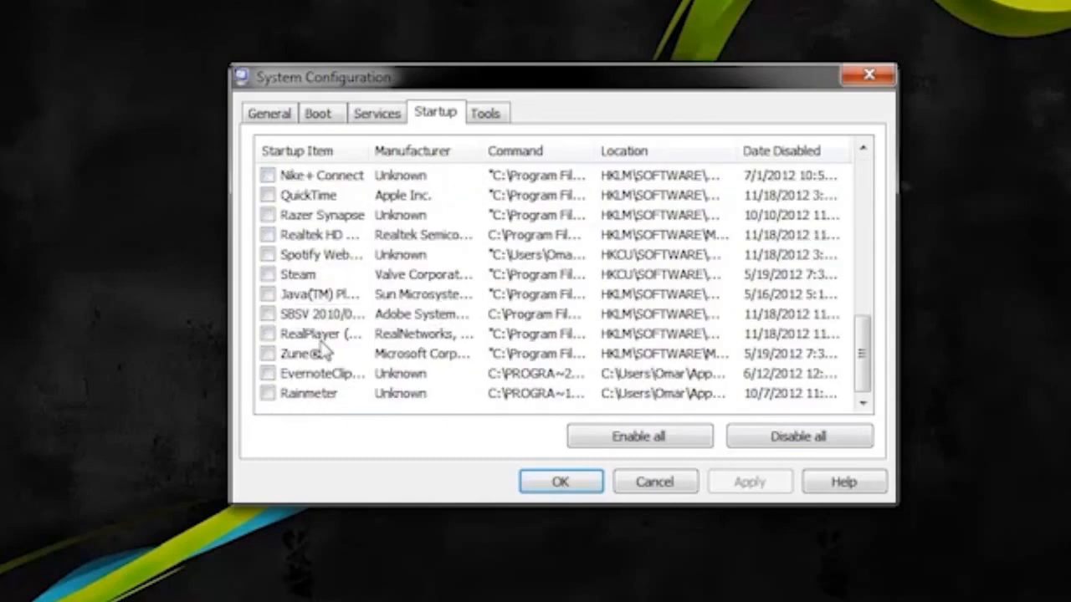
{"action": "scroll", "coordinate": [321, 349], "scroll_direction": "up", "scroll_amount": 5}
{"action": "scroll", "coordinate": [322, 349], "scroll_direction": "up", "scroll_amount": 2}
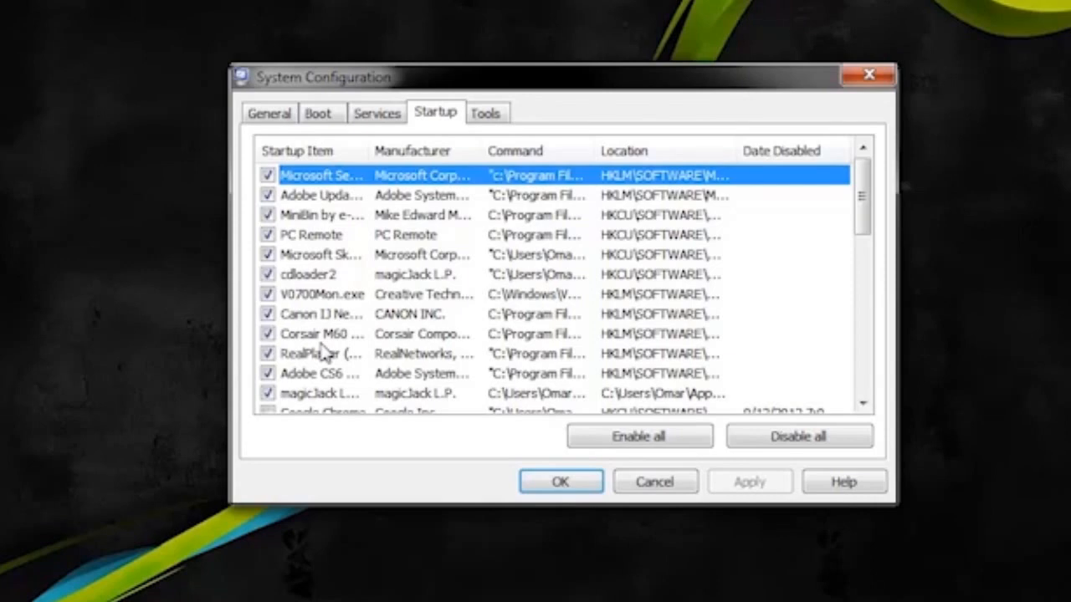
{"action": "mouse_move", "coordinate": [867, 206]}
{"action": "left_mouse_down"}
{"action": "mouse_move", "coordinate": [867, 275]}
{"action": "mouse_move", "coordinate": [862, 192]}
{"action": "left_mouse_up"}
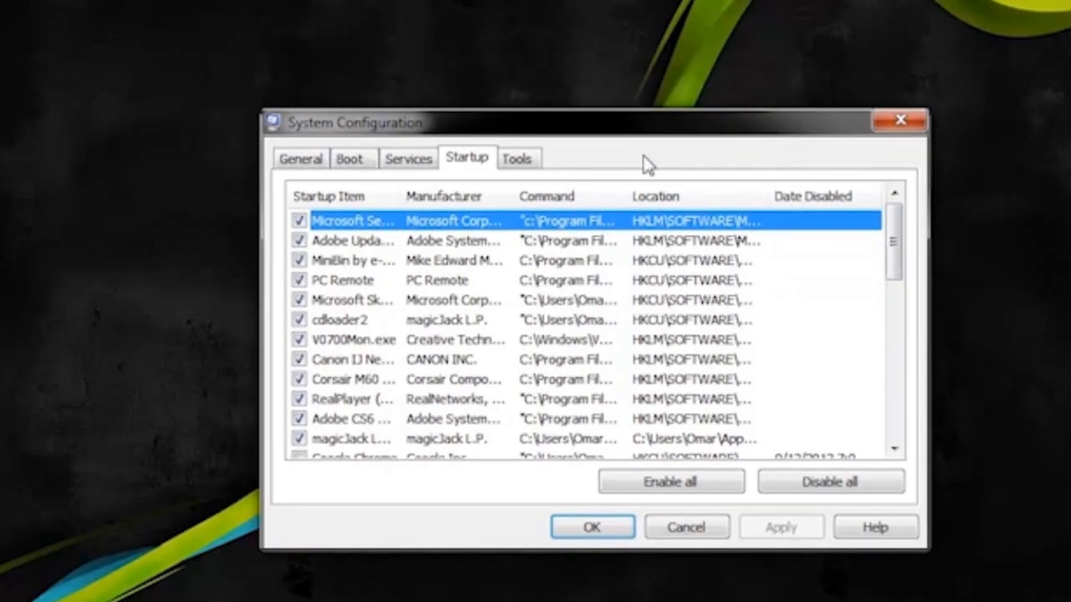
Choose 4 as the number of processors in the advanced boot options and close that dialog.
{"action": "left_click", "coordinate": [355, 161]}
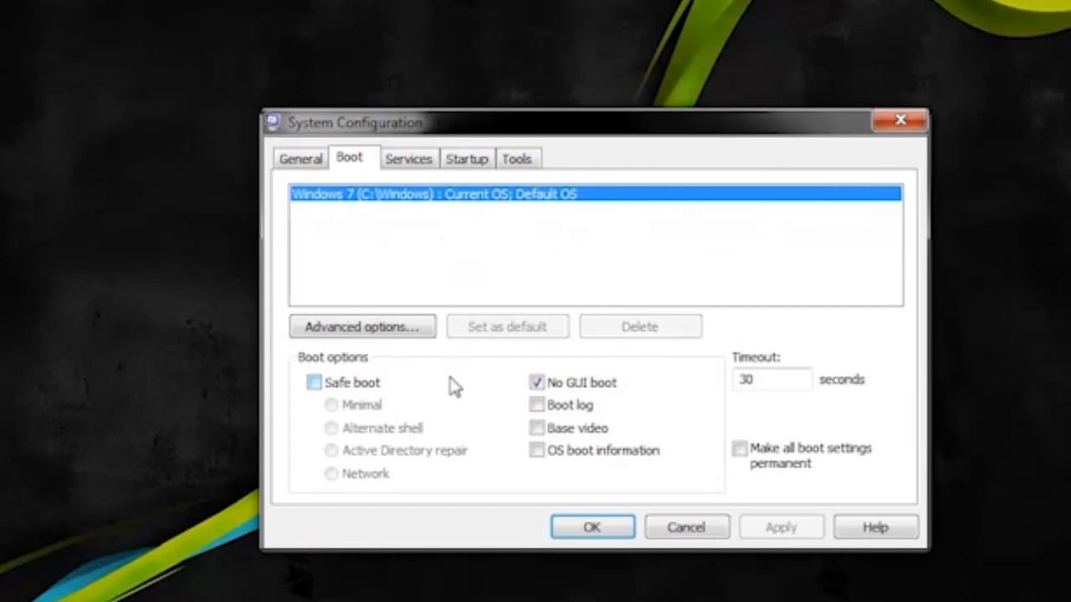
{"action": "left_click", "coordinate": [381, 328]}
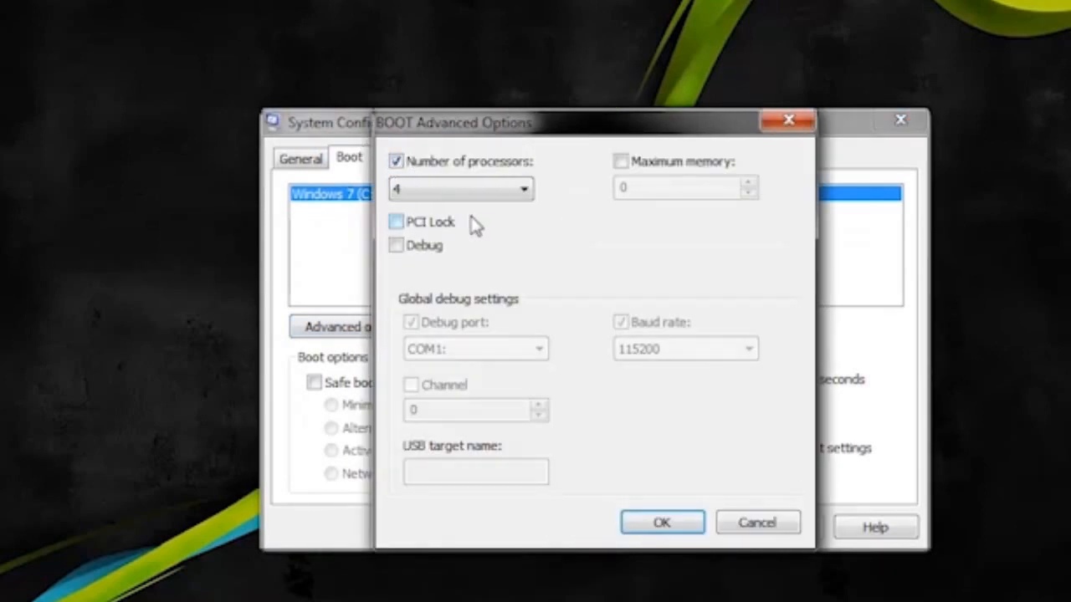
{"action": "left_click", "coordinate": [489, 192]}
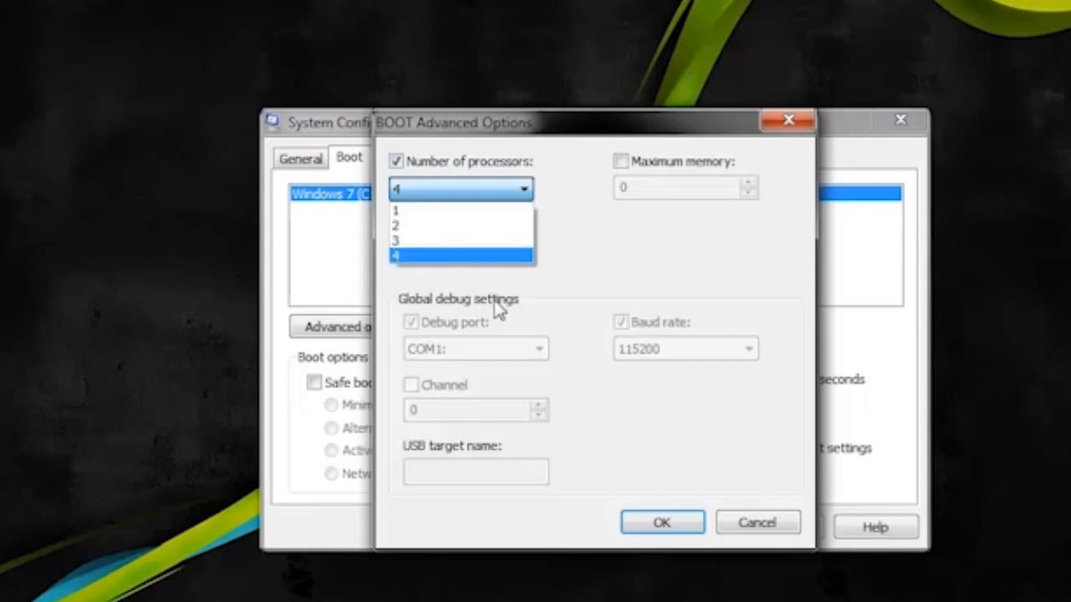
{"action": "left_click", "coordinate": [483, 257]}
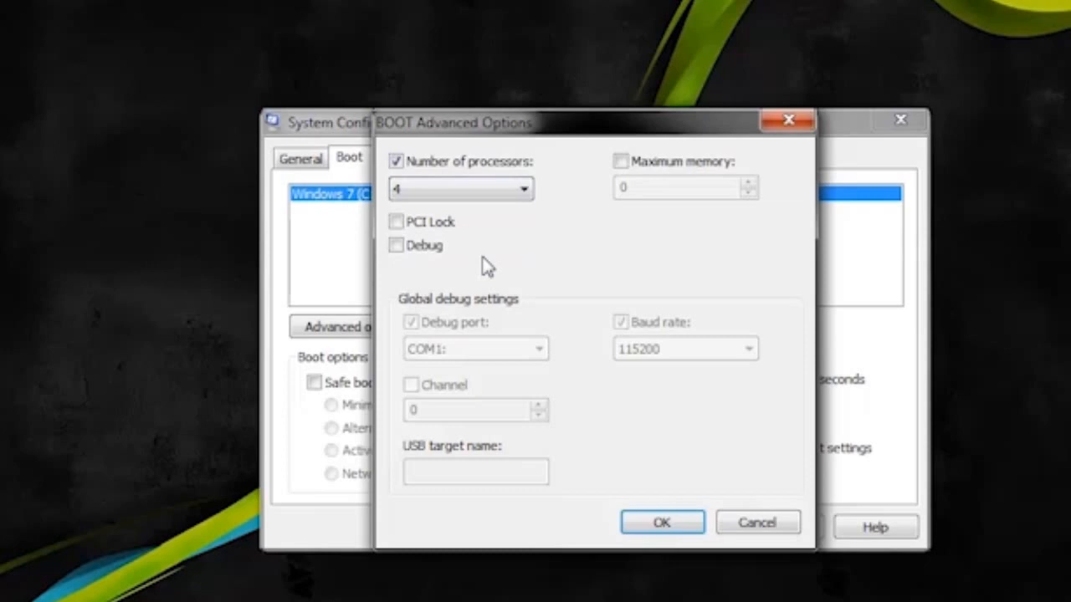
{"action": "left_click", "coordinate": [658, 527]}
{"action": "left_click", "coordinate": [753, 527]}
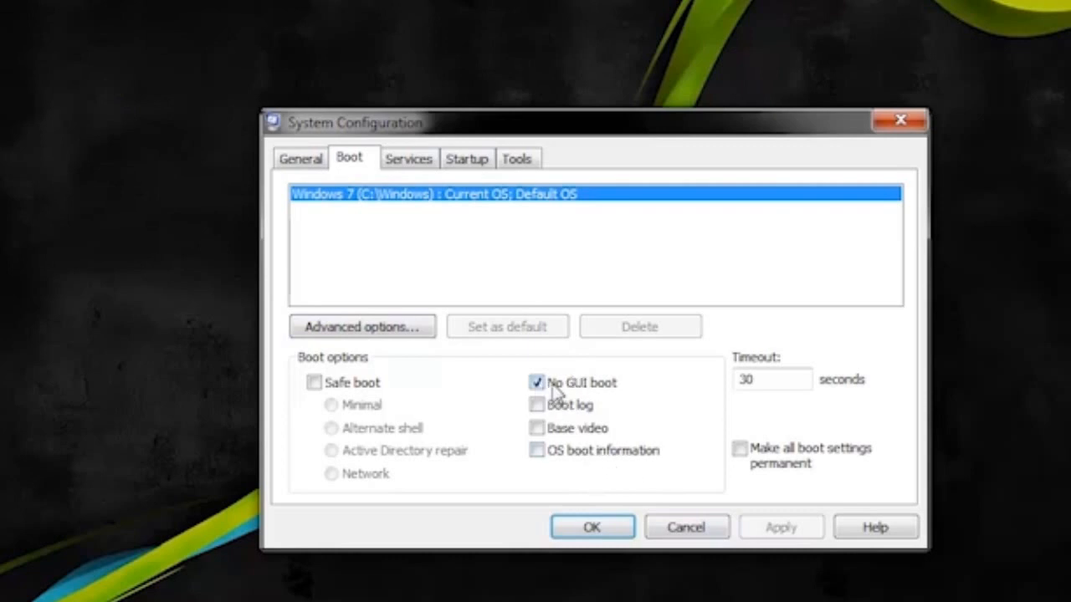
Launch Change UAC Settings, set User Account Control to Never notify, and close System Configuration with OK.
{"action": "left_click", "coordinate": [524, 167]}
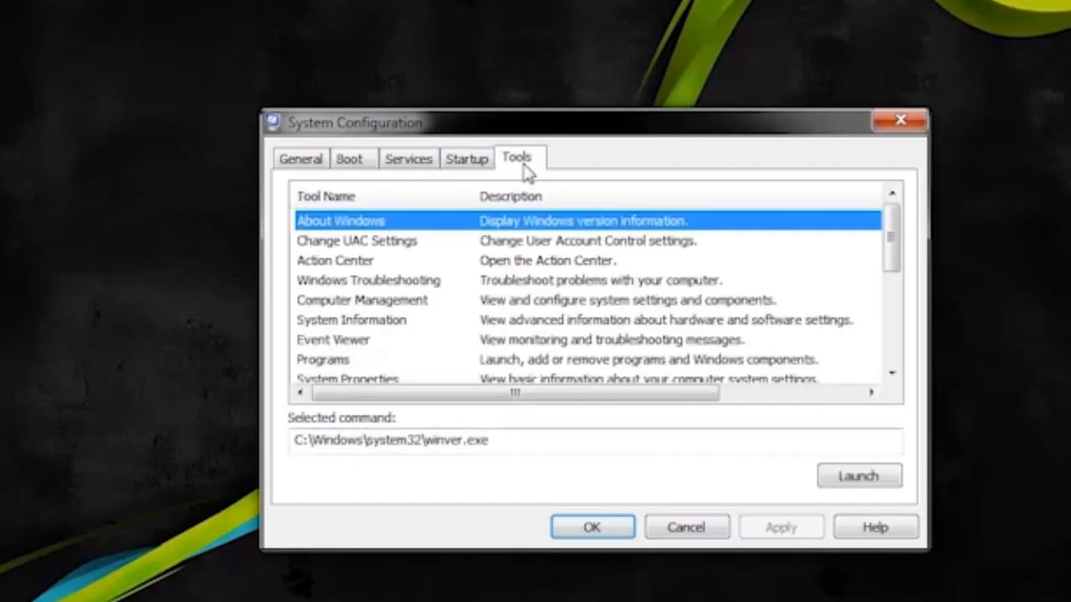
{"action": "left_click", "coordinate": [389, 245]}
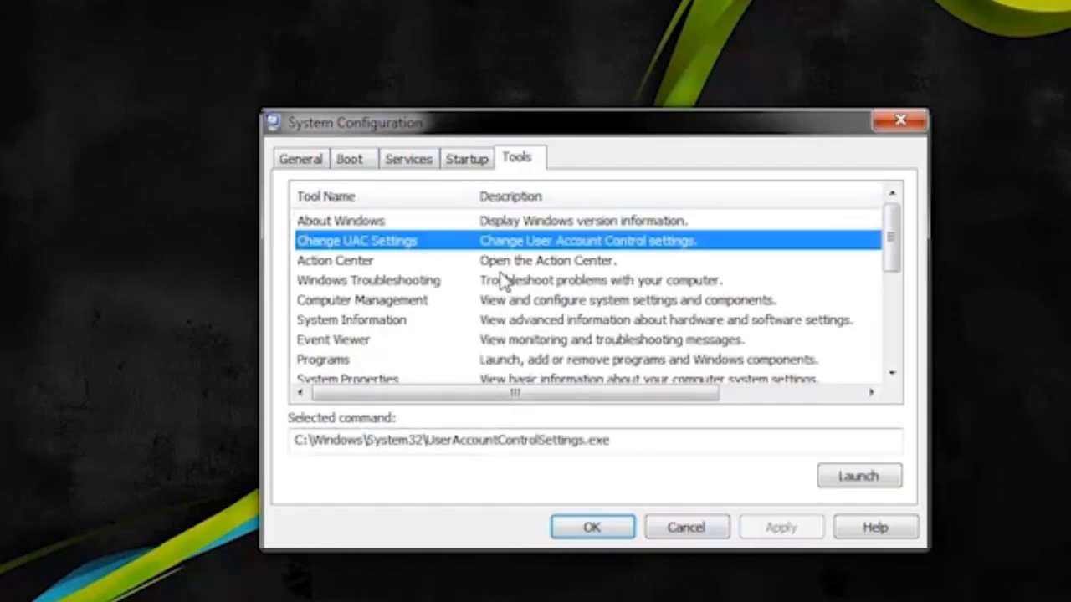
{"action": "left_click", "coordinate": [858, 477]}
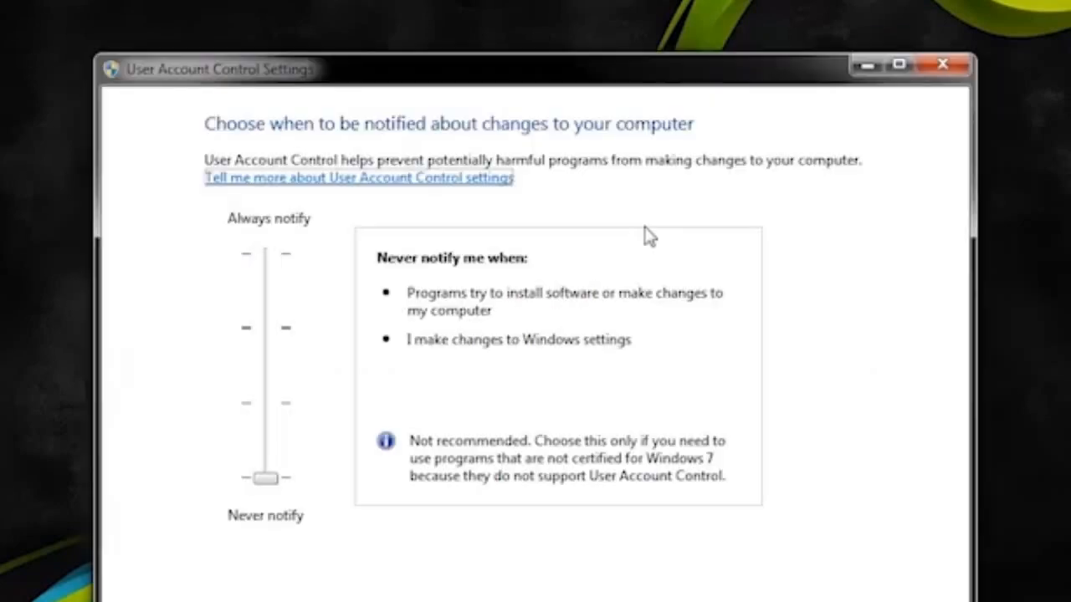
{"action": "left_click_drag", "start_coordinate": [270, 447], "coordinate": [270, 234]}
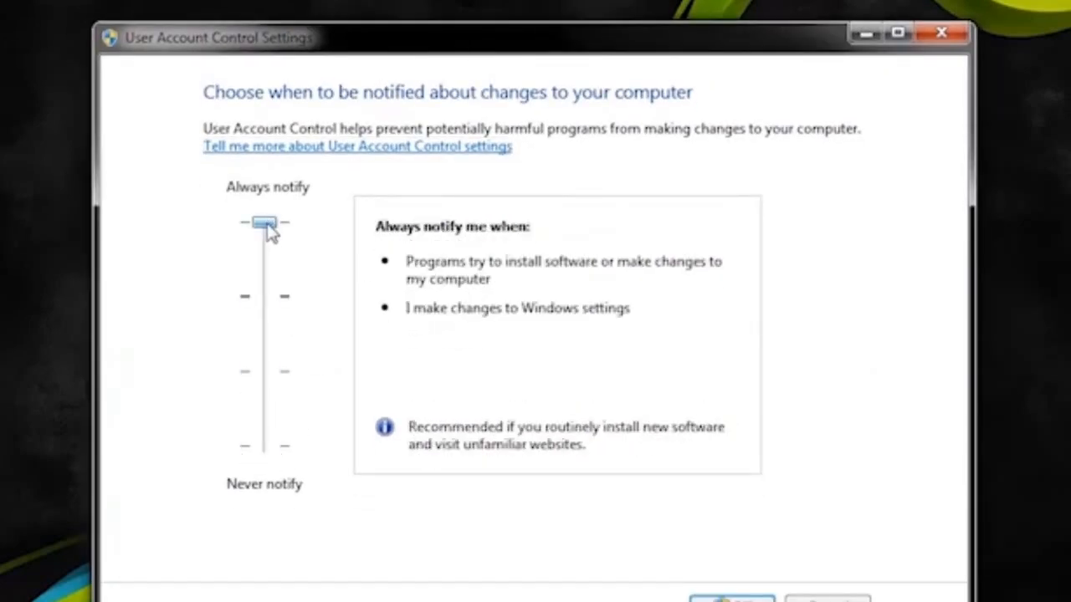
{"action": "left_click", "coordinate": [265, 350]}
{"action": "left_click_drag", "start_coordinate": [276, 291], "coordinate": [276, 435]}
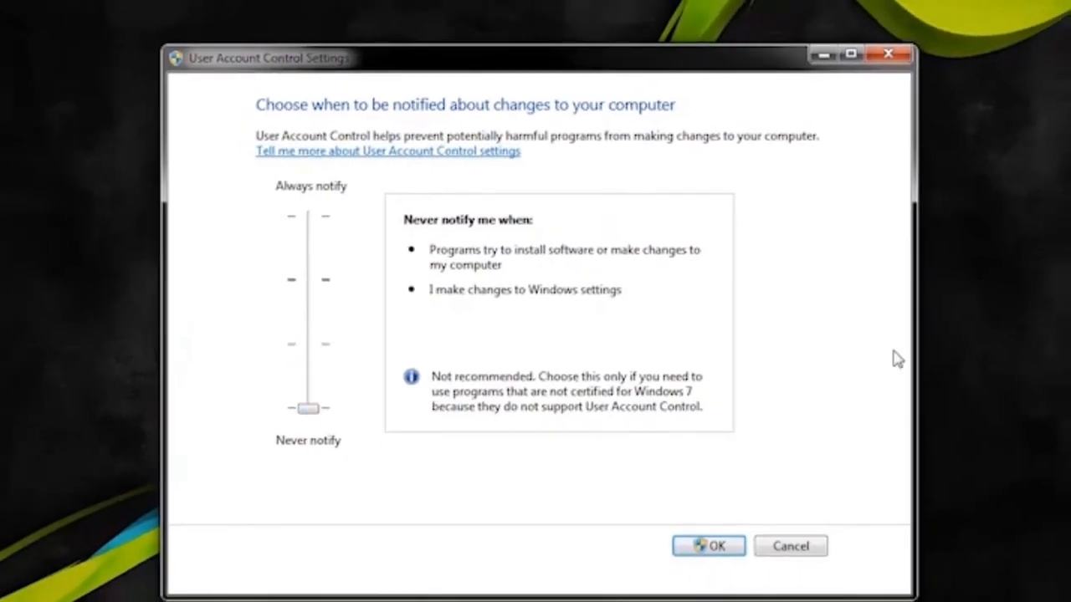
{"action": "left_click", "coordinate": [709, 546]}
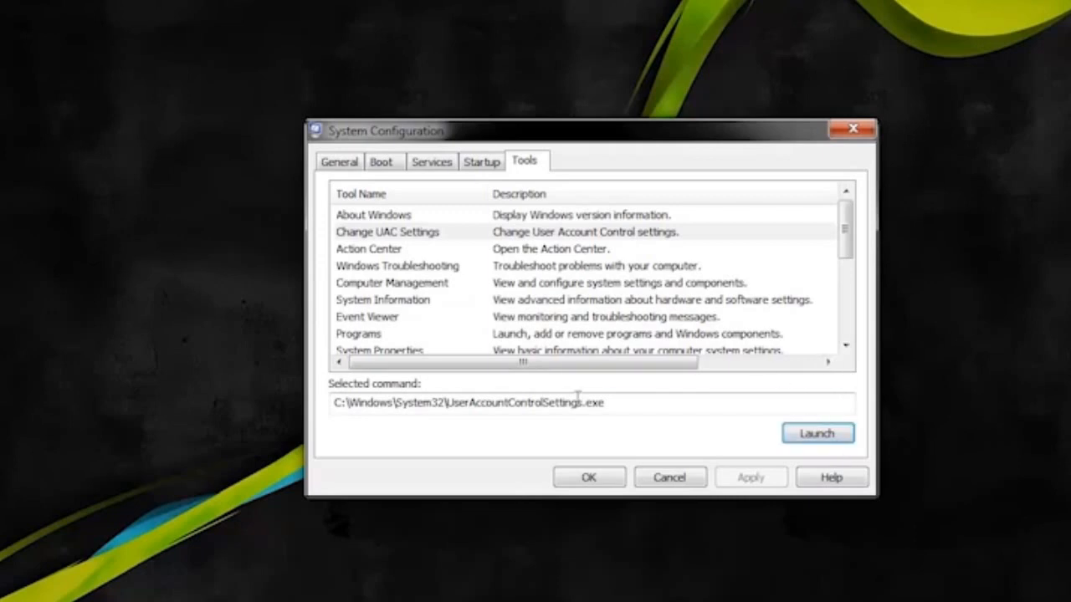
{"action": "left_click", "coordinate": [597, 476]}
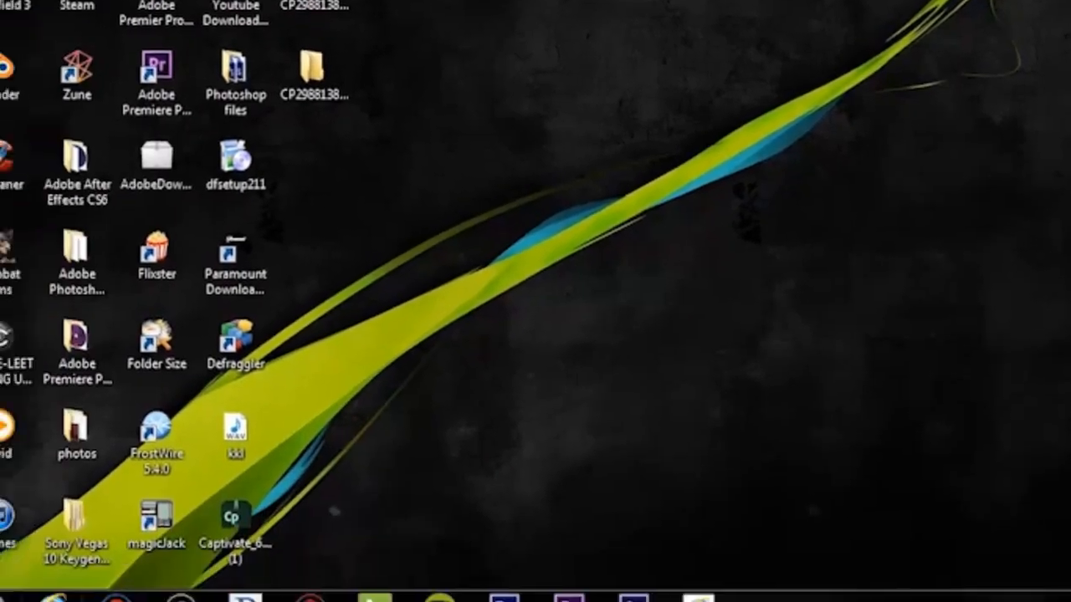
Find Notepad by searching for "note" and open a blank document.
{"action": "left_click", "coordinate": [26, 579]}
{"action": "left_click", "coordinate": [129, 526]}
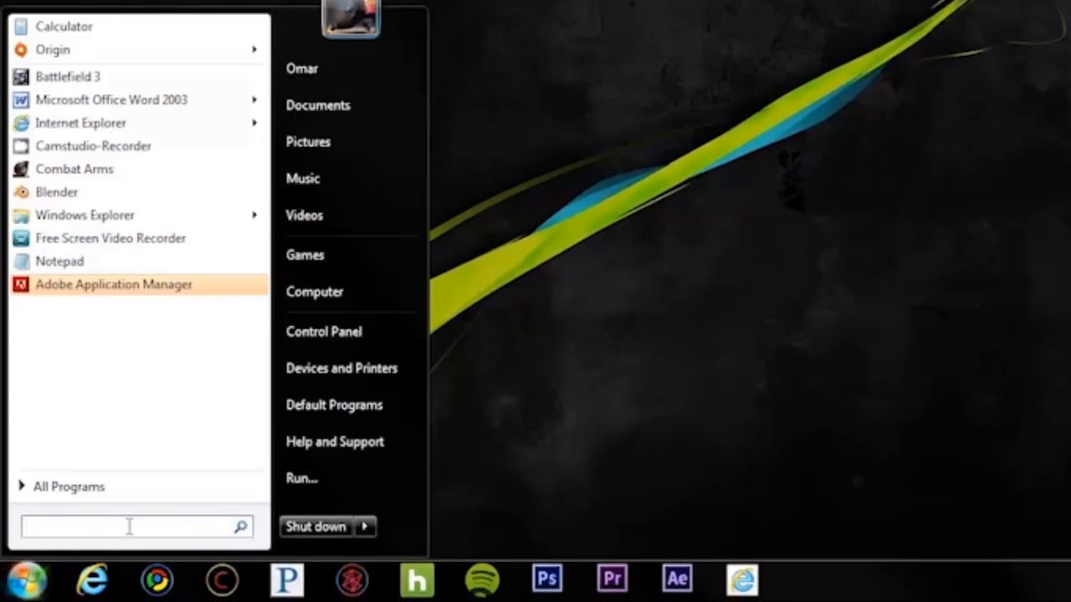
{"action": "type", "text": "note"}
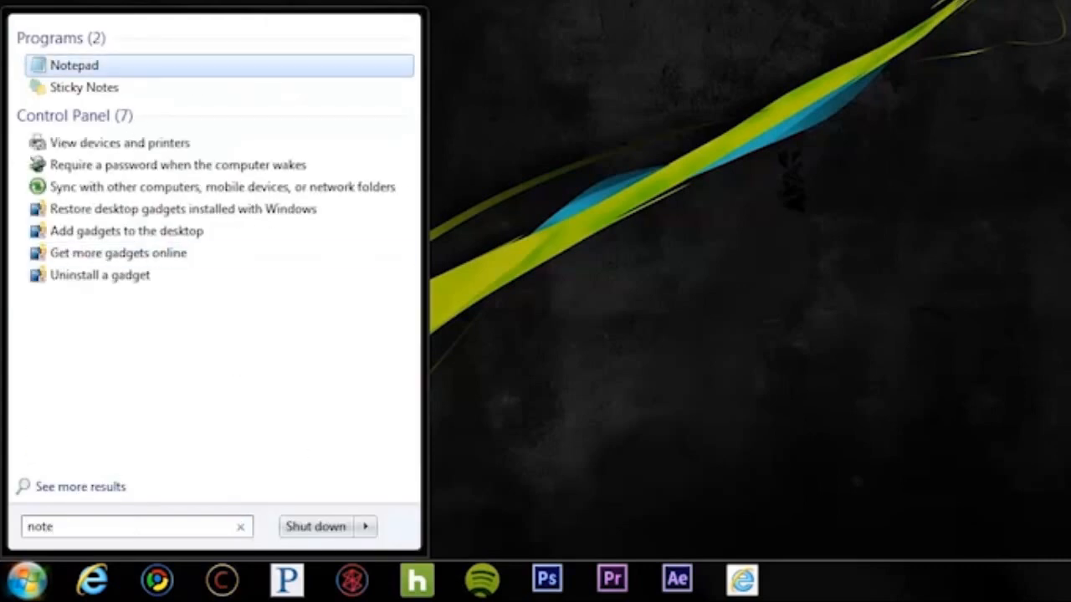
{"action": "left_click", "coordinate": [97, 67]}
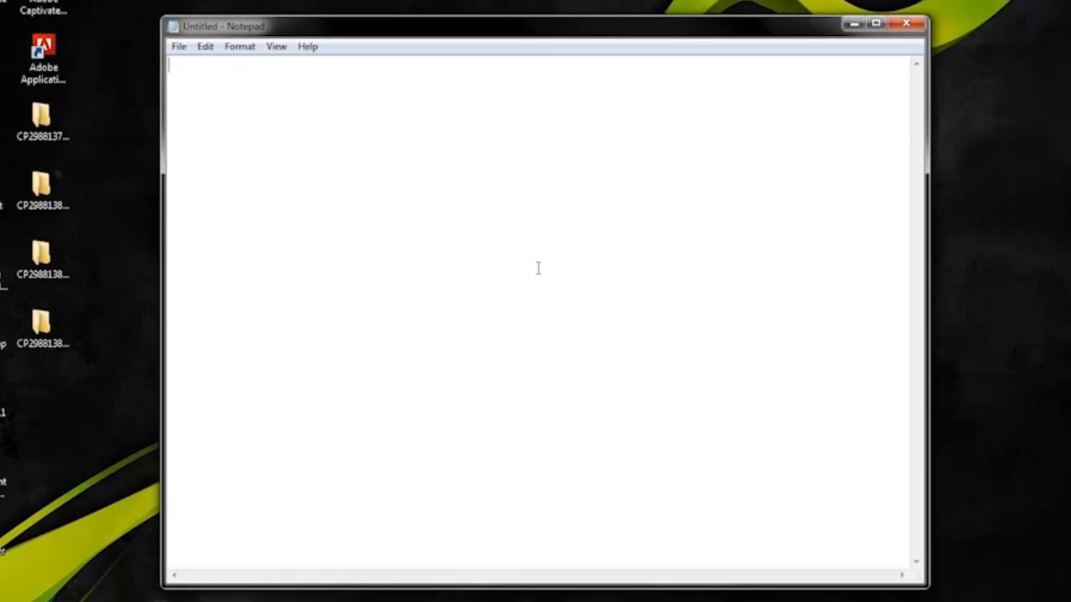
Write the line "Mystring=(80000000)" in the blank Notepad document.
{"action": "type", "text": "Mystring"}
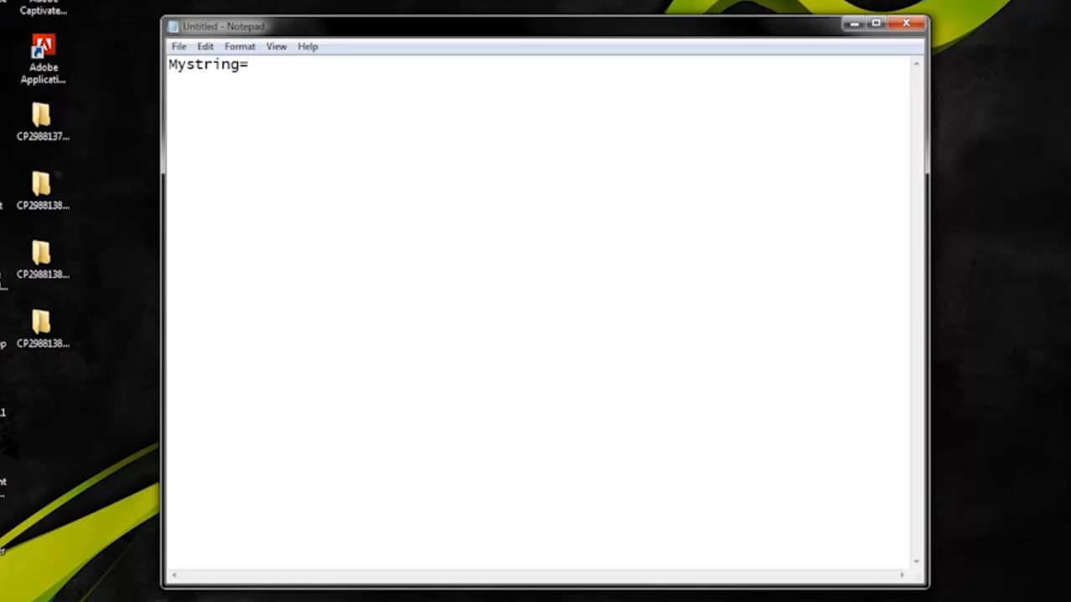
{"action": "type", "text": "=(800000"}
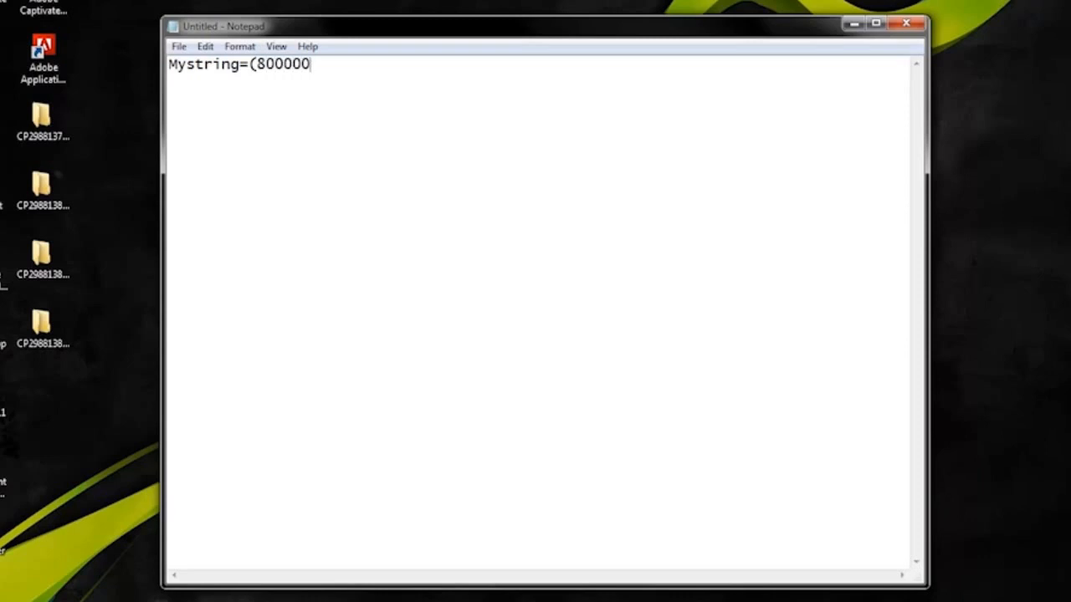
{"action": "type", "text": "00)"}
Save the document to the Desktop as "Memory.vbe", including the quotation marks, and close Notepad.
{"action": "left_click", "coordinate": [179, 47]}
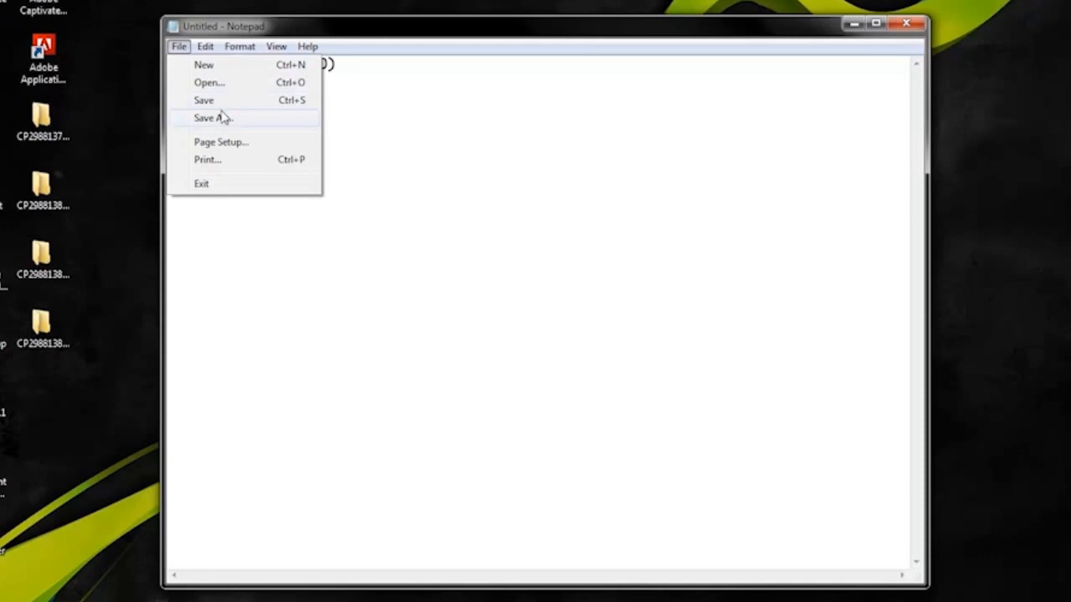
{"action": "left_click", "coordinate": [224, 118]}
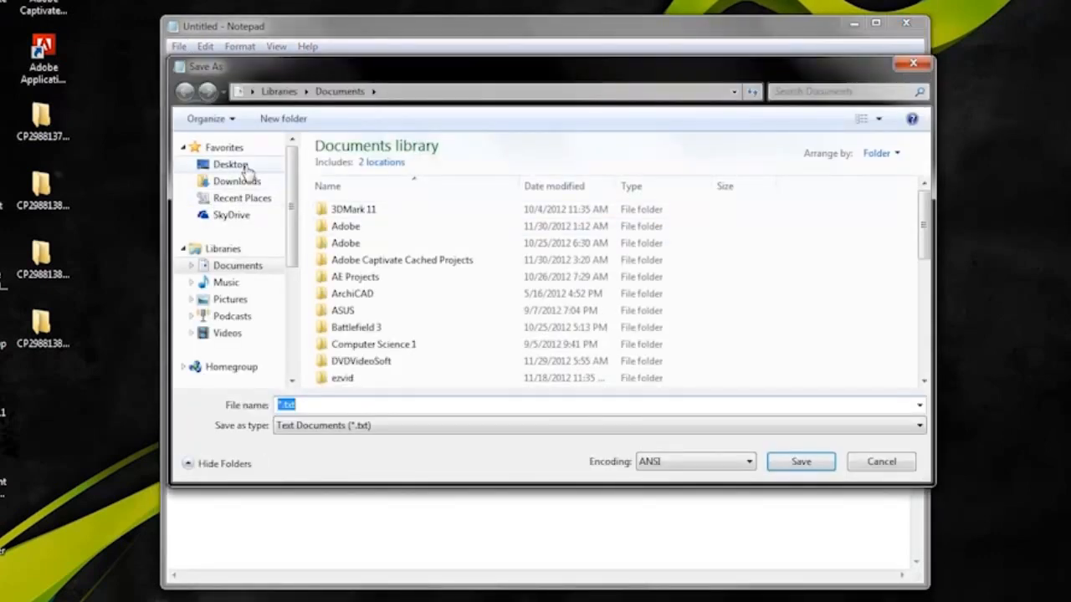
{"action": "left_click", "coordinate": [231, 165]}
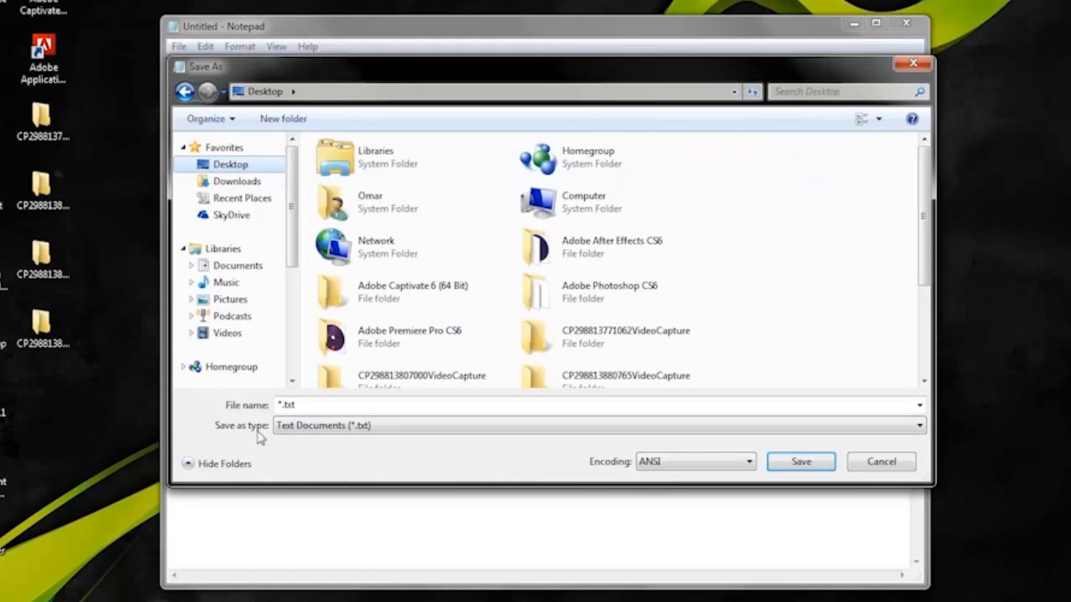
{"action": "left_click_drag", "start_coordinate": [317, 407], "coordinate": [247, 408]}
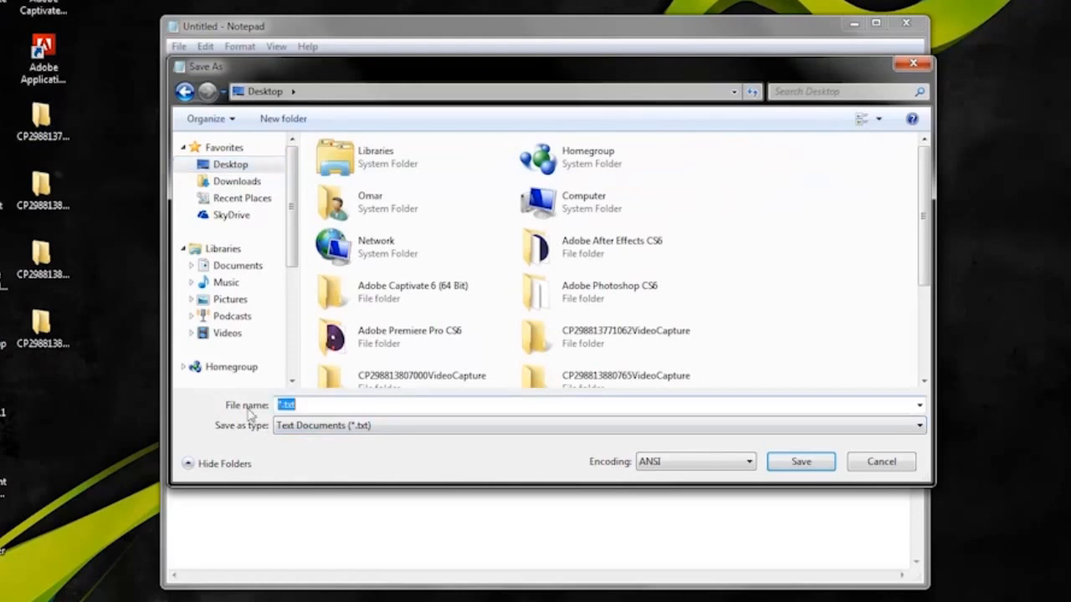
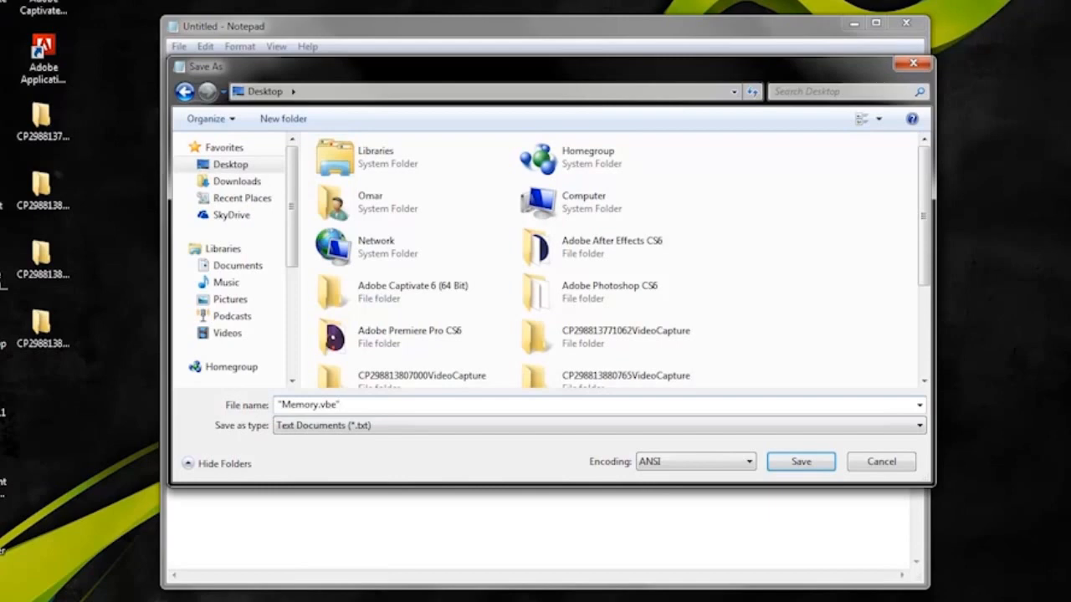
{"action": "left_click", "coordinate": [790, 465]}
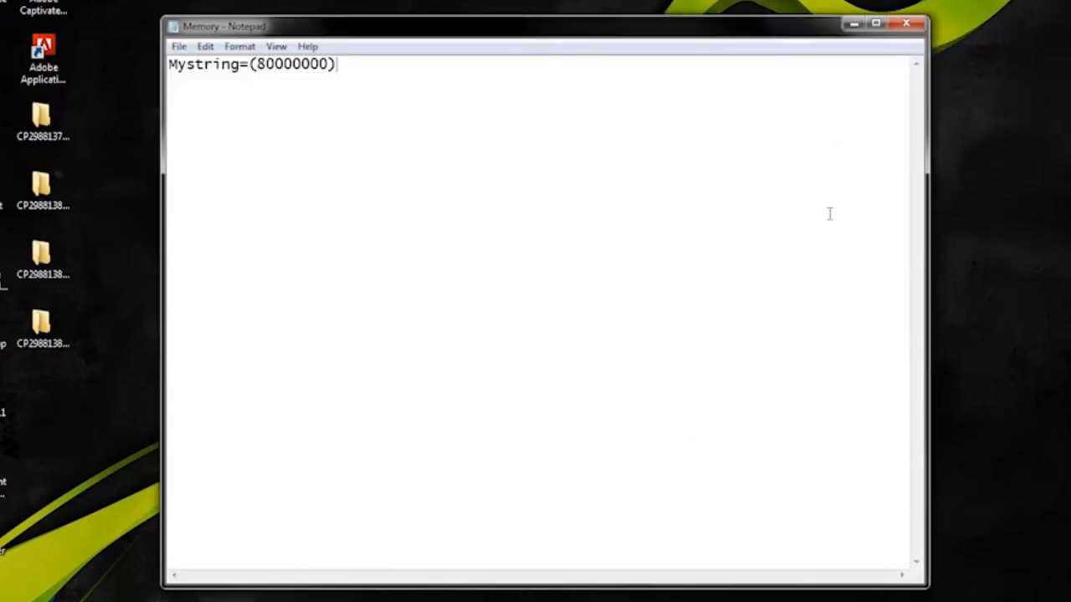
{"action": "left_click", "coordinate": [915, 32]}
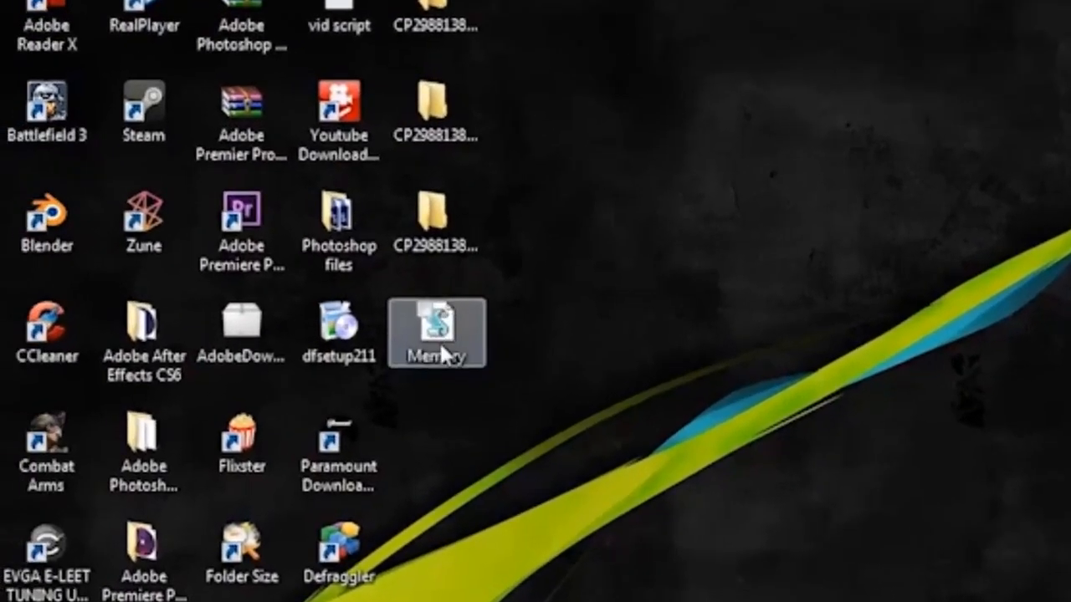
Locate and select the Memory script file on the desktop.
{"action": "left_click_drag", "start_coordinate": [46, 400], "coordinate": [58, 325]}
{"action": "left_click_drag", "start_coordinate": [464, 217], "coordinate": [439, 322]}
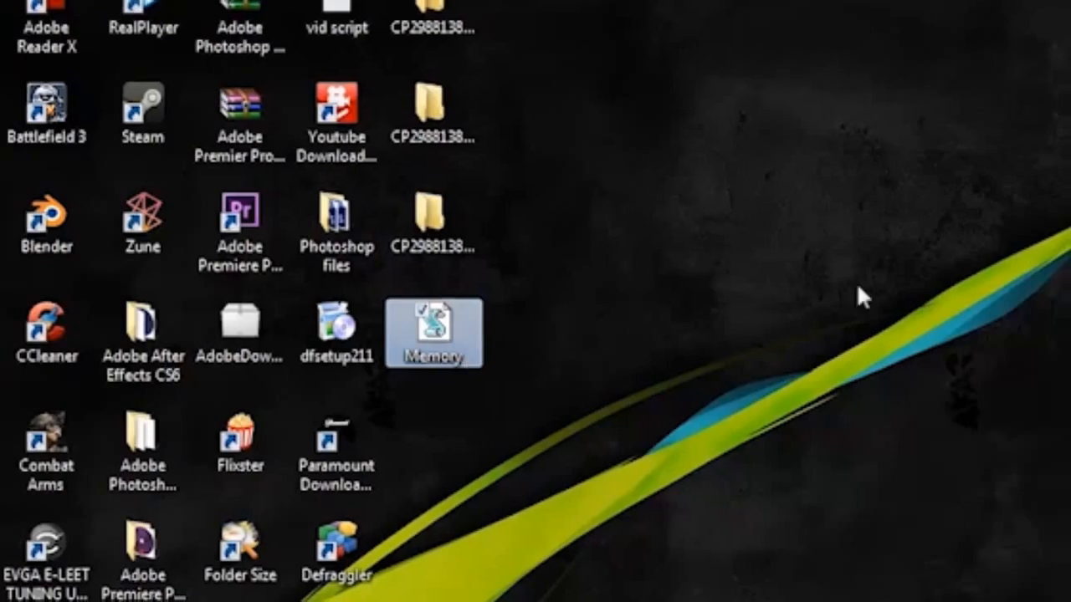
{"action": "left_click", "coordinate": [955, 371]}
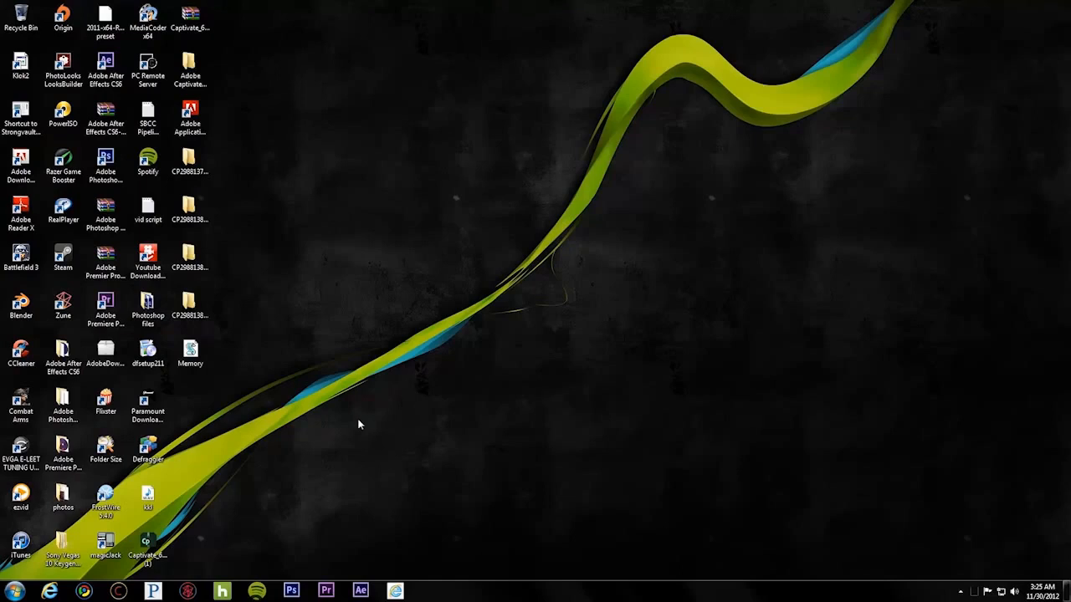
Start Internet Explorer and load google.com in a new tab.
{"action": "left_click", "coordinate": [46, 592]}
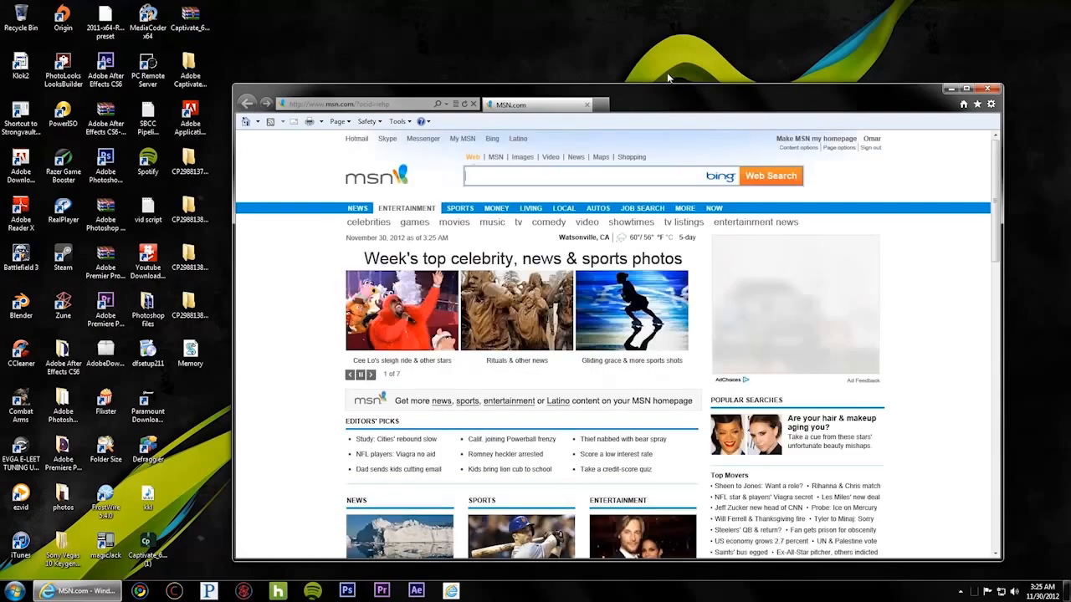
{"action": "left_click", "coordinate": [598, 104]}
{"action": "left_click", "coordinate": [691, 234]}
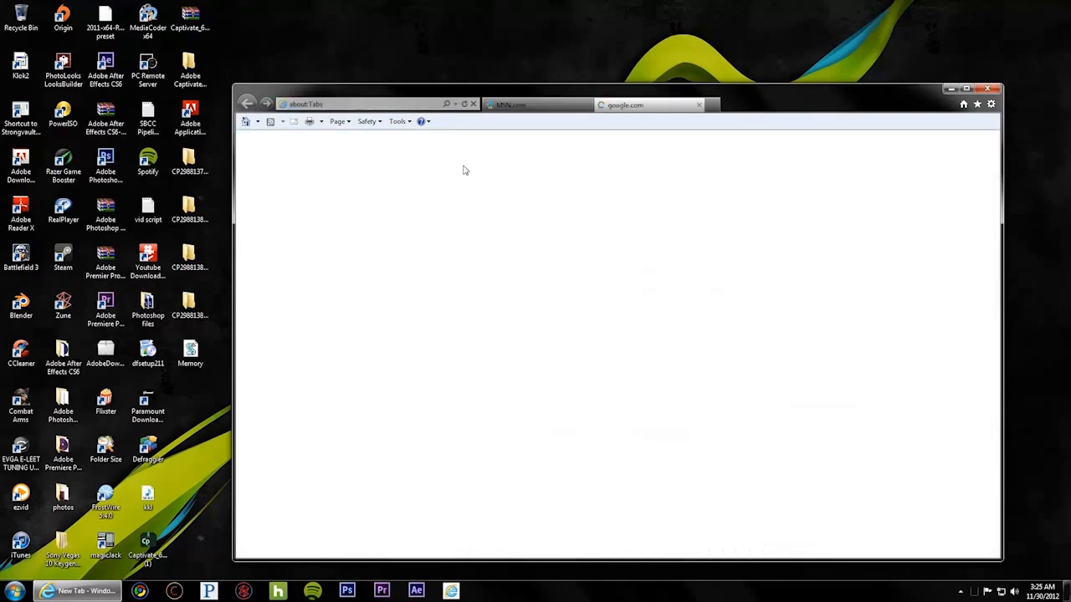
Search Google for "defraggler" and open Piriform's Defraggler page.
{"action": "left_click", "coordinate": [630, 311]}
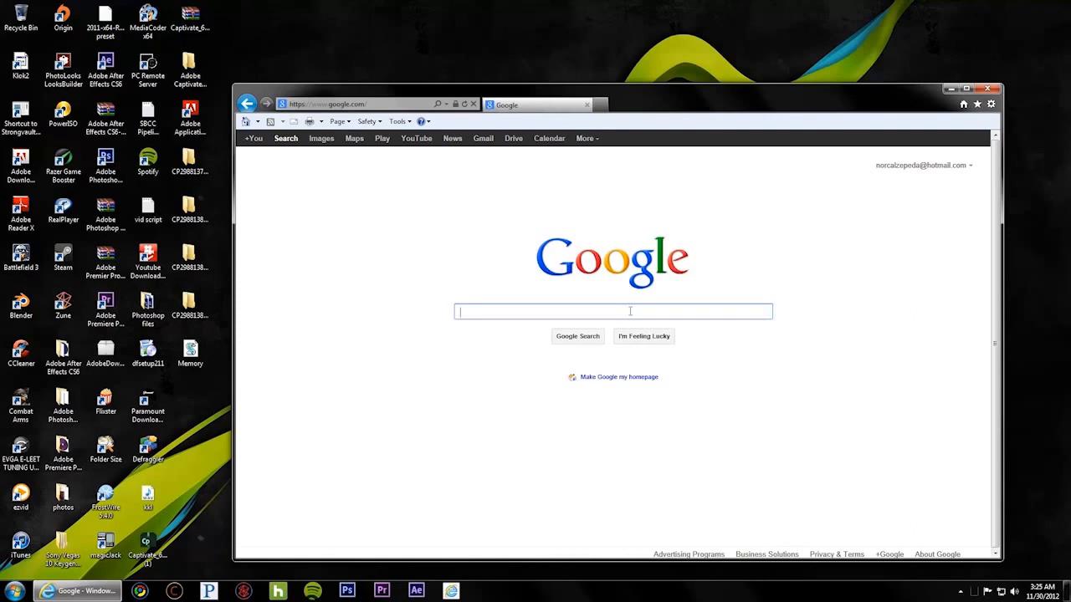
{"action": "type", "text": "defr"}
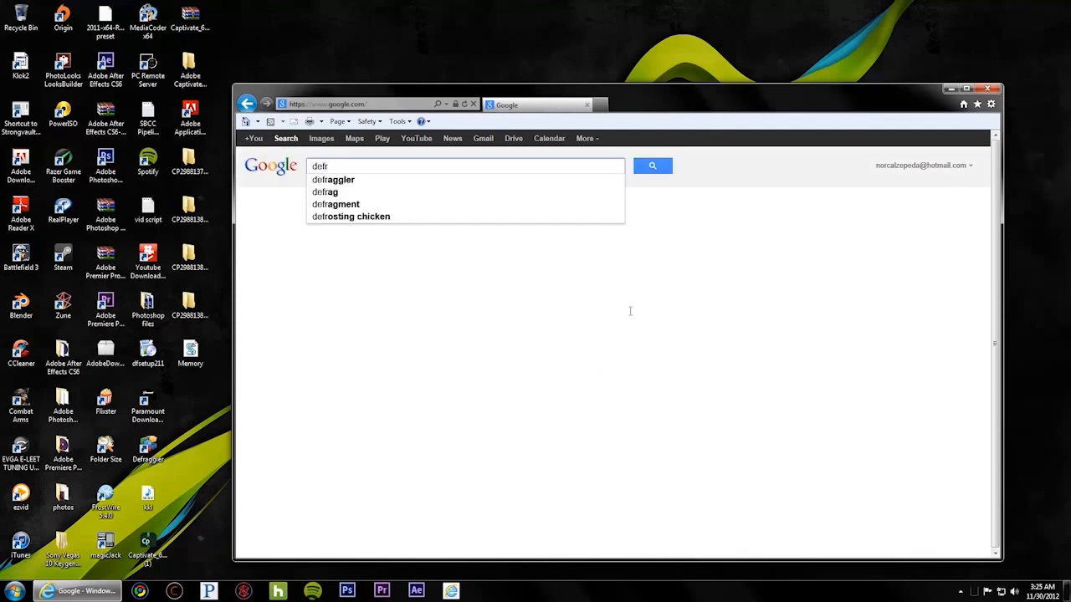
{"action": "left_click", "coordinate": [463, 181]}
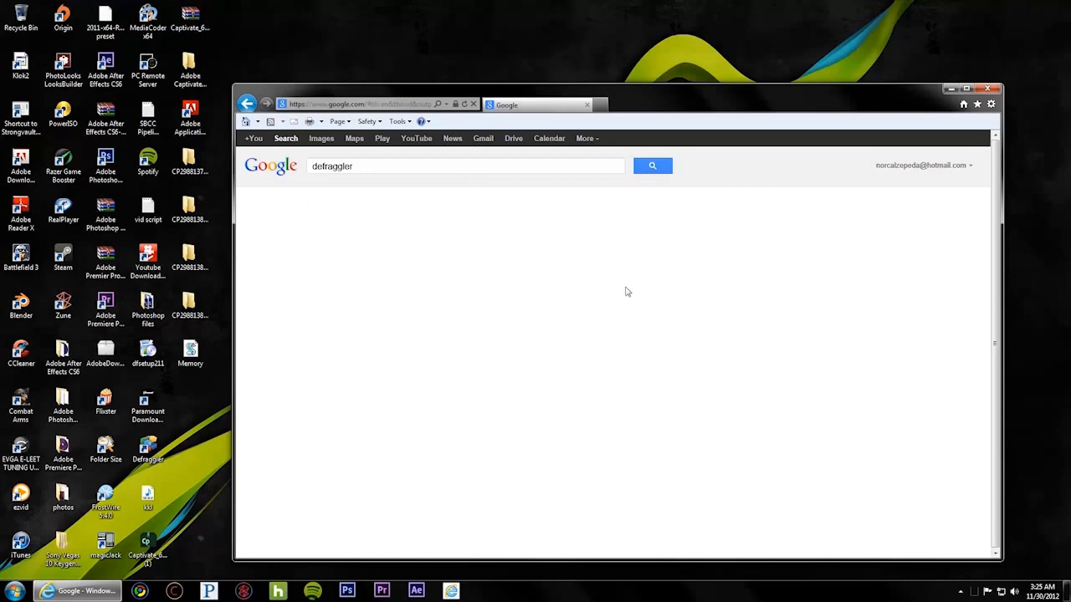
{"action": "left_click", "coordinate": [456, 240]}
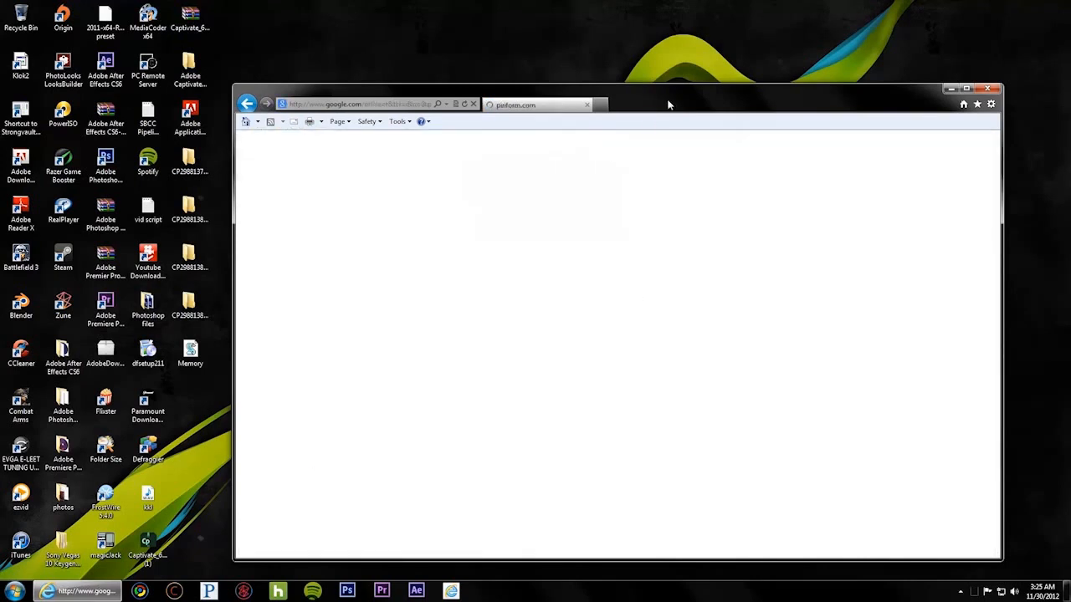
{"action": "left_click_drag", "start_coordinate": [667, 103], "coordinate": [628, 50]}
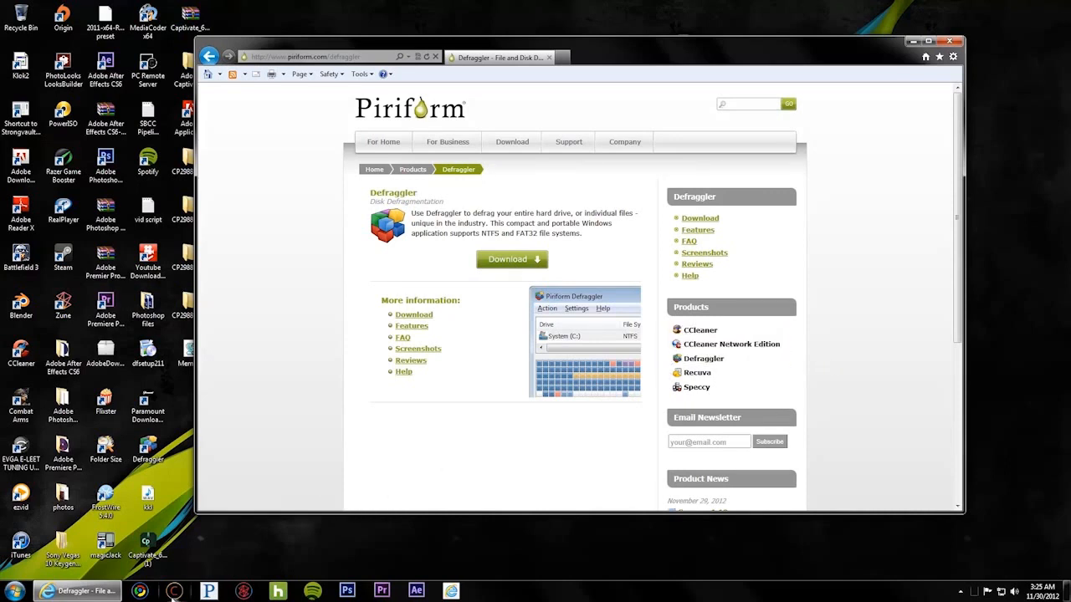
Open CCleaner, look over its Registry and Cleaner sections, and close it.
{"action": "left_click", "coordinate": [174, 591]}
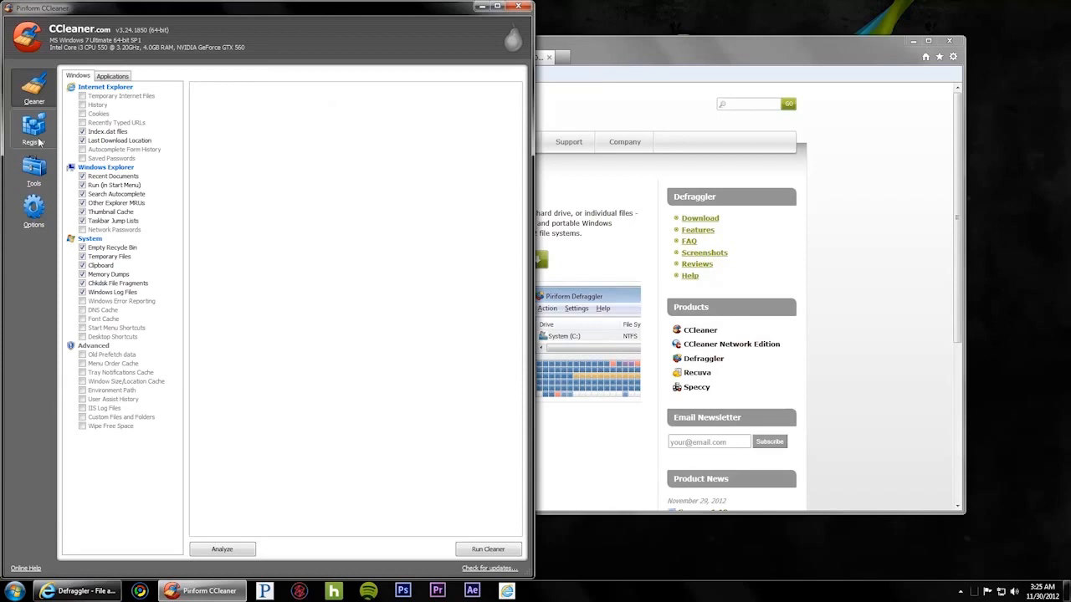
{"action": "left_click", "coordinate": [34, 134]}
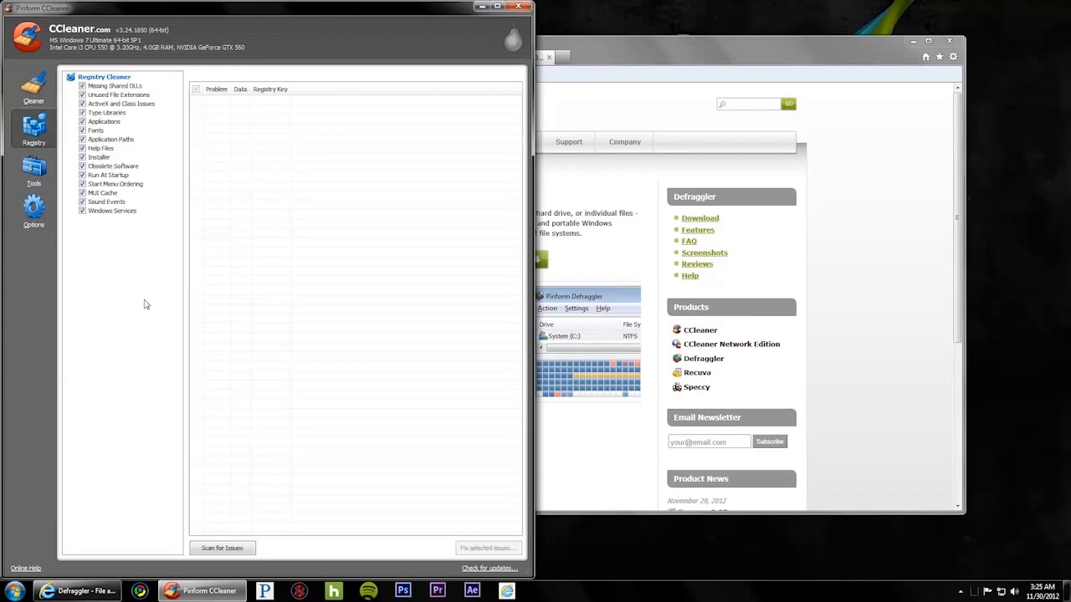
{"action": "left_click", "coordinate": [44, 94]}
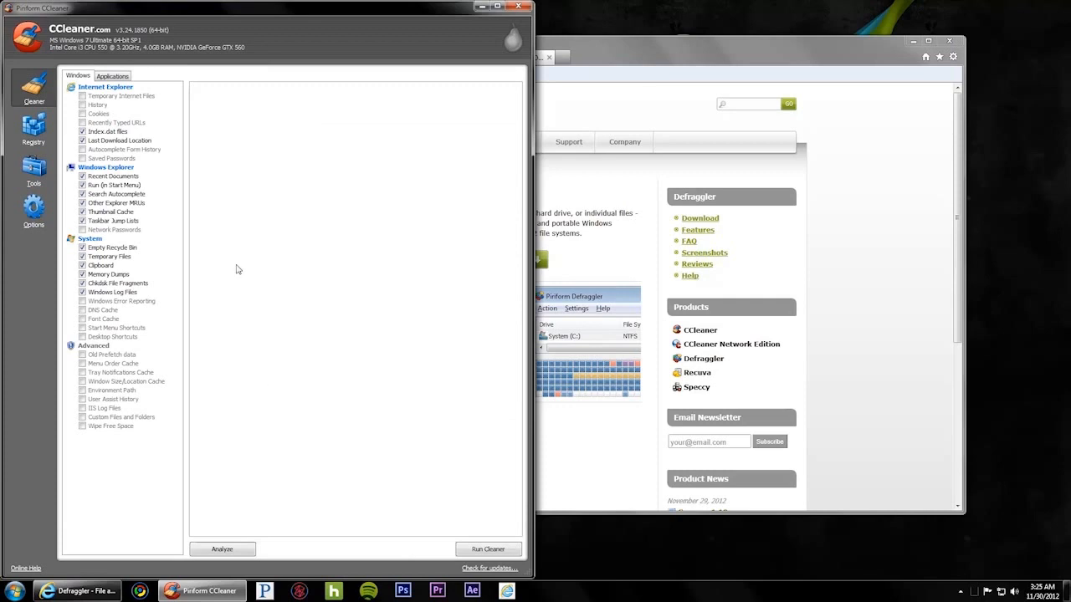
{"action": "left_click", "coordinate": [517, 8]}
Snap the browser window to half the screen to view the Defraggler download page, and close it.
{"action": "left_click_drag", "start_coordinate": [676, 65], "coordinate": [808, 67]}
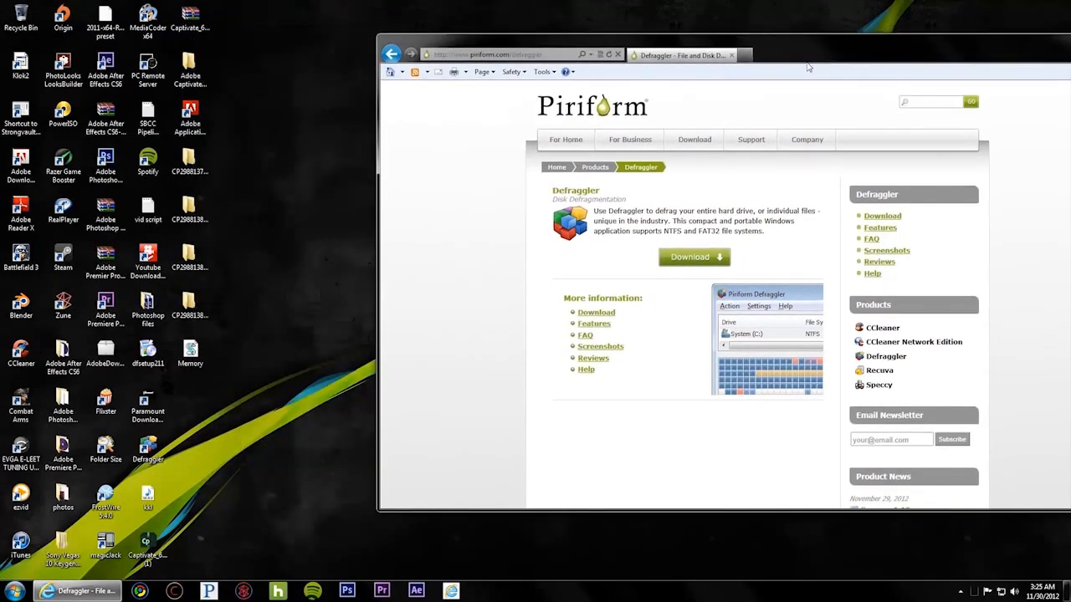
{"action": "key", "text": "super+Right"}
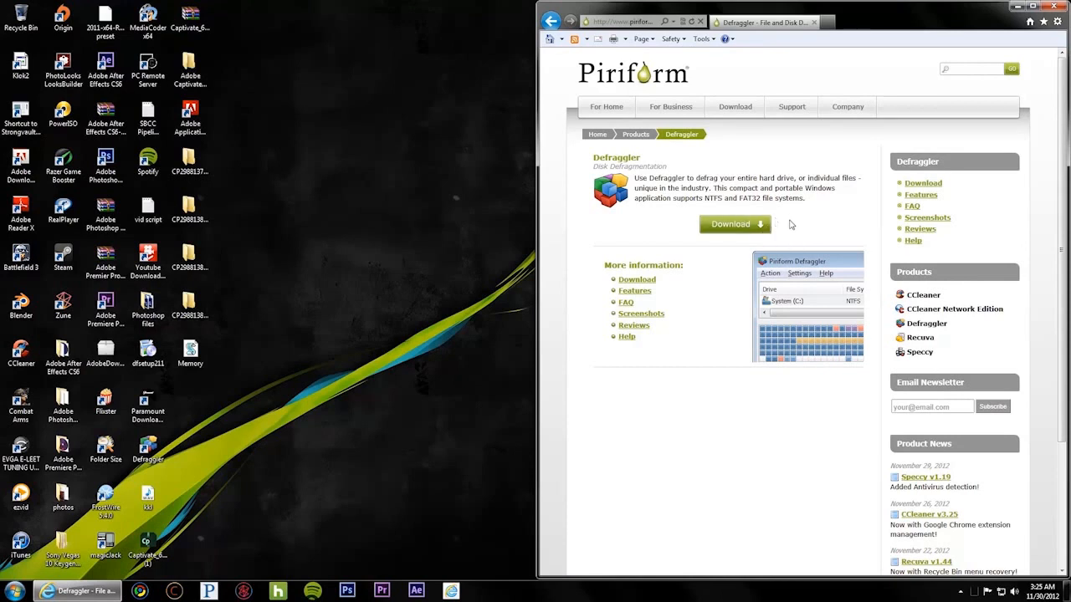
{"action": "left_click", "coordinate": [1057, 6]}
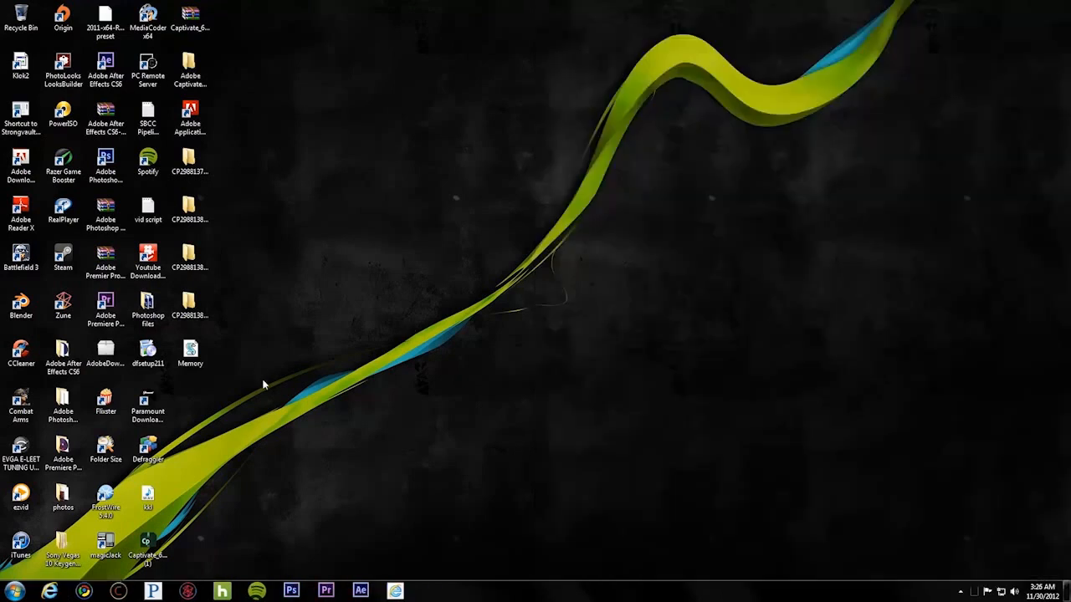
Install Defraggler v2.11 from dfsetup211 in English with all additional options enabled, choosing to reboot manually later.
{"action": "double_click", "coordinate": [149, 353]}
{"action": "left_click", "coordinate": [564, 304]}
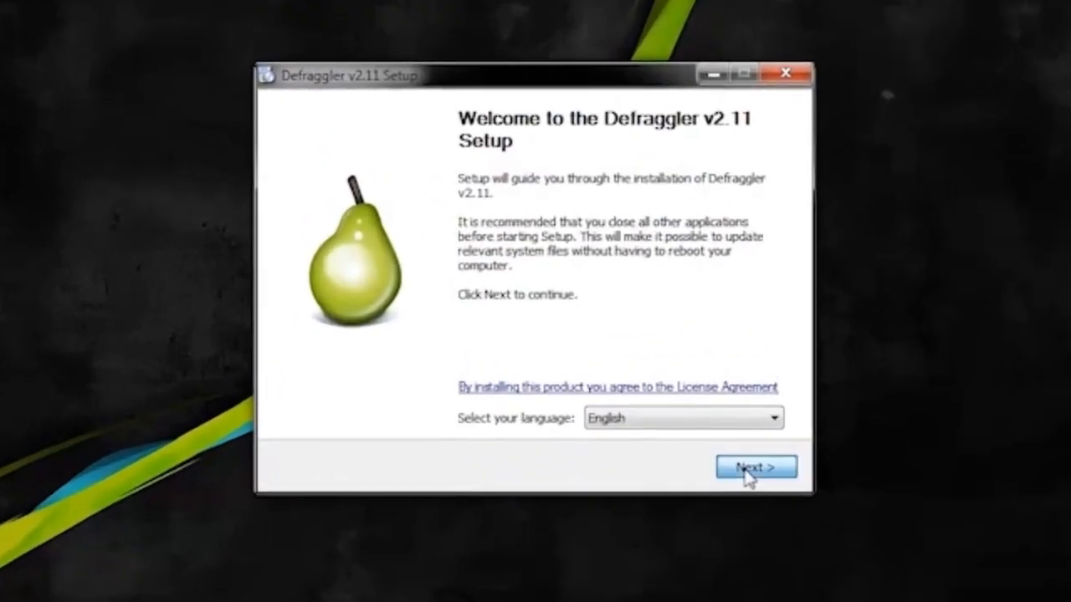
{"action": "left_click", "coordinate": [747, 469]}
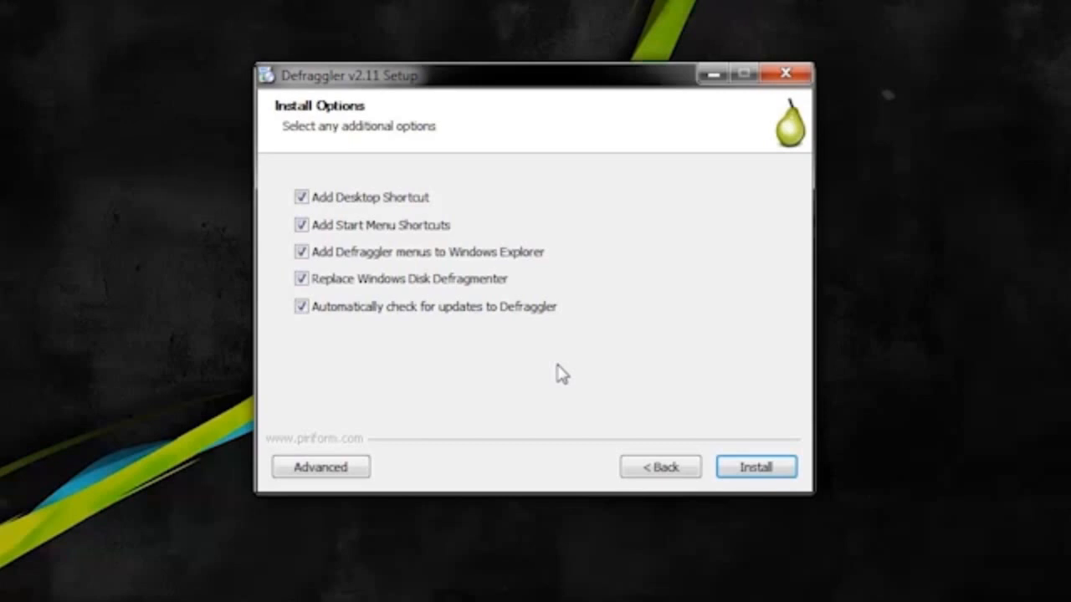
{"action": "left_click", "coordinate": [762, 472]}
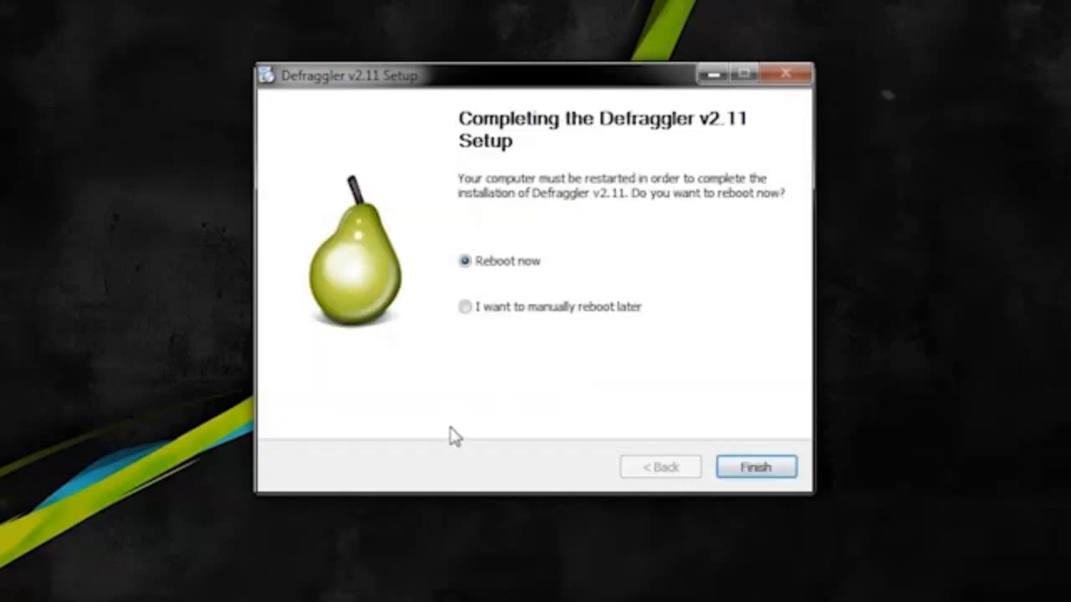
{"action": "left_click", "coordinate": [465, 307]}
{"action": "left_click", "coordinate": [728, 466]}
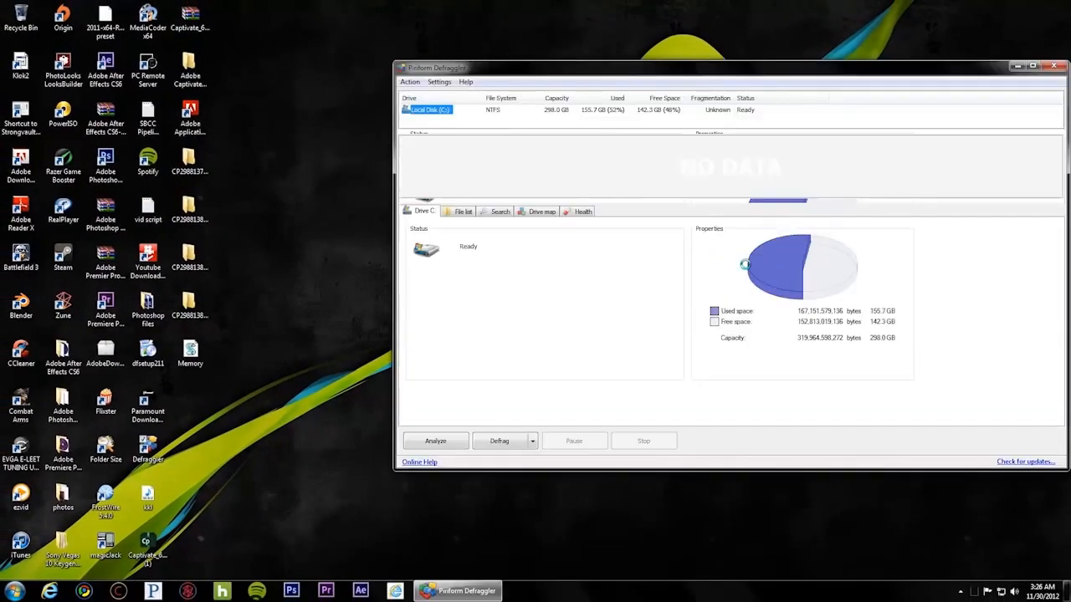
Fit the Defraggler window to half the screen and analyze Local Disk (C:).
{"action": "key", "text": "super+Right"}
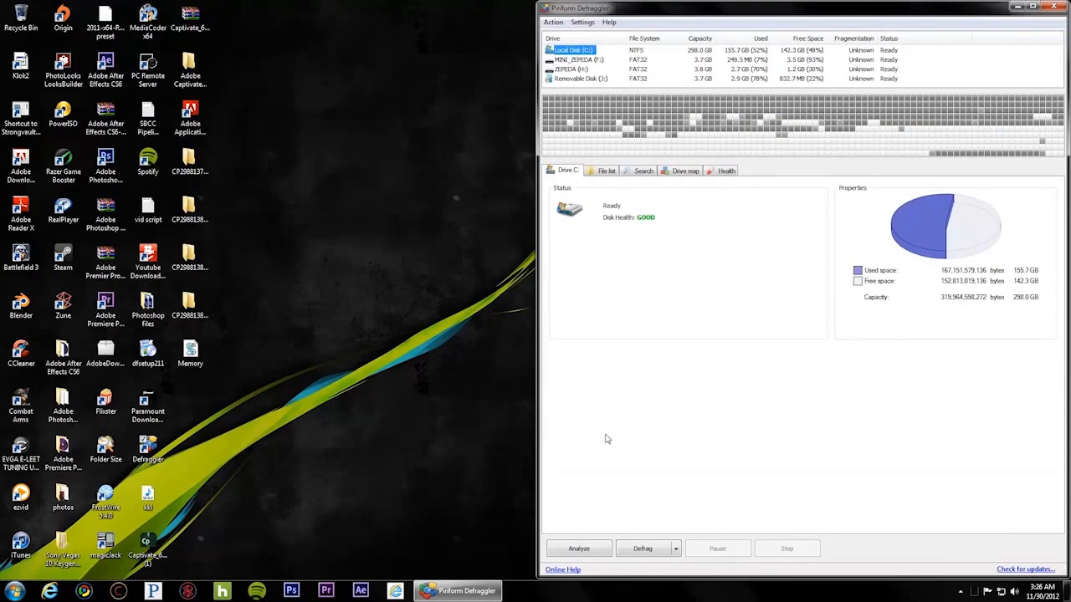
{"action": "left_click", "coordinate": [595, 549]}
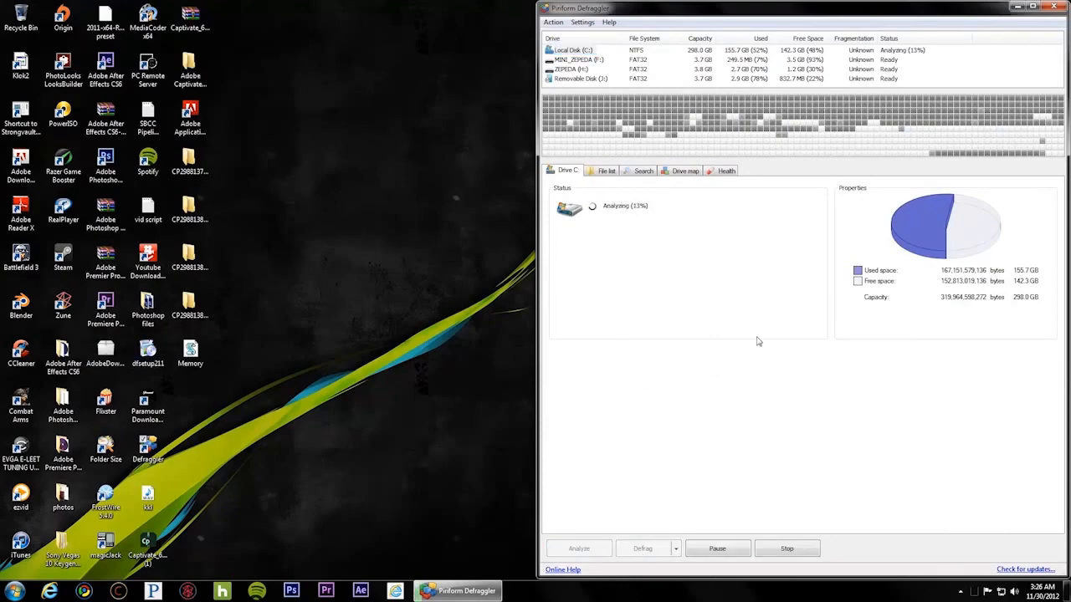
Examine the drive map color legend and the analysis results for drive C, and close Defraggler.
{"action": "left_click", "coordinate": [691, 172]}
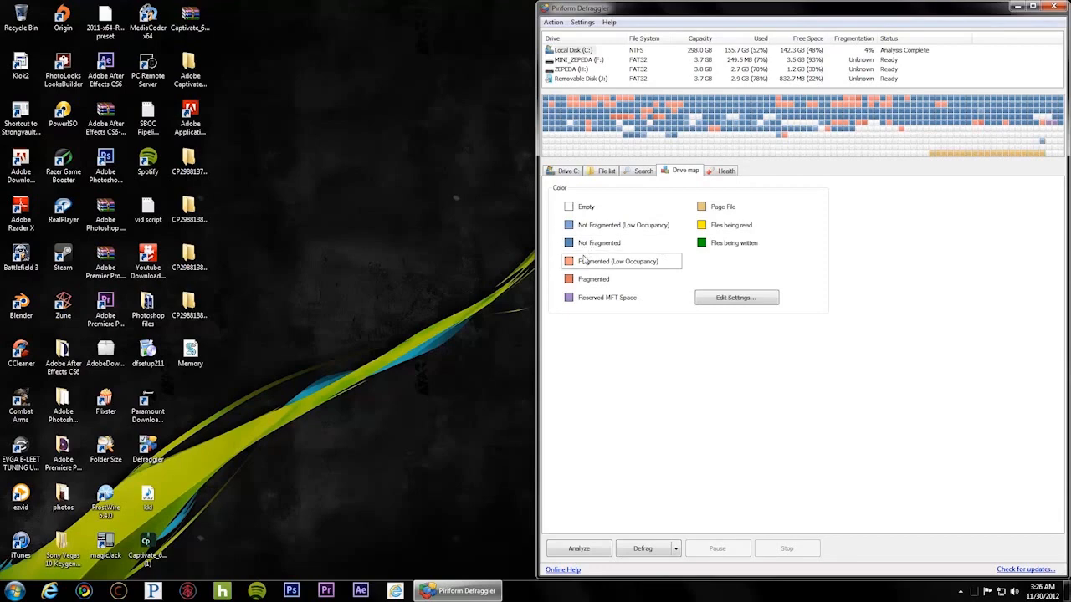
{"action": "mouse_move", "coordinate": [685, 156]}
{"action": "left_click", "coordinate": [572, 172]}
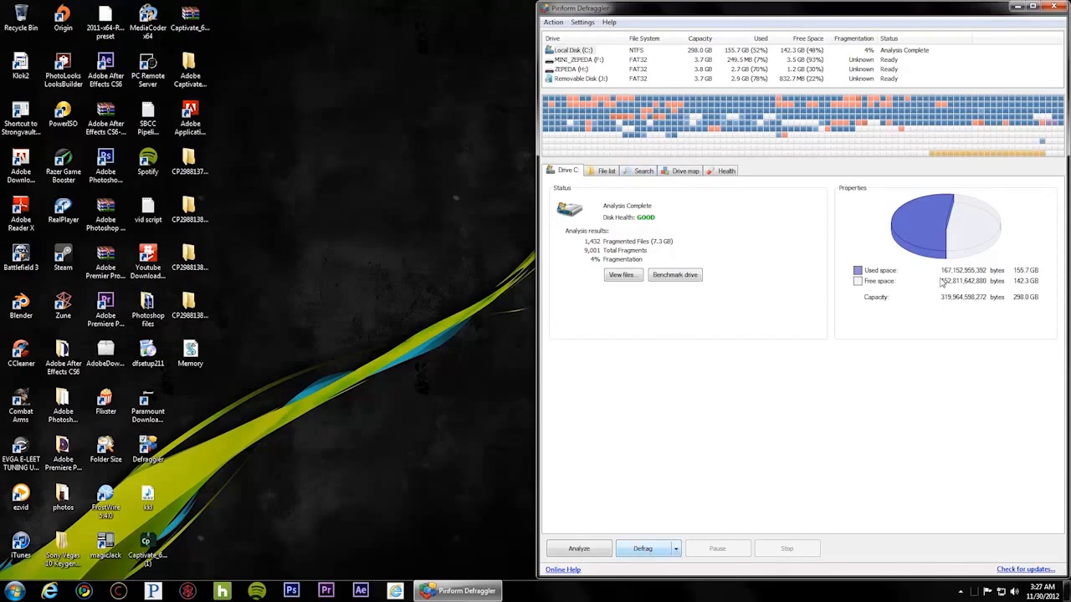
{"action": "left_click", "coordinate": [1059, 7]}
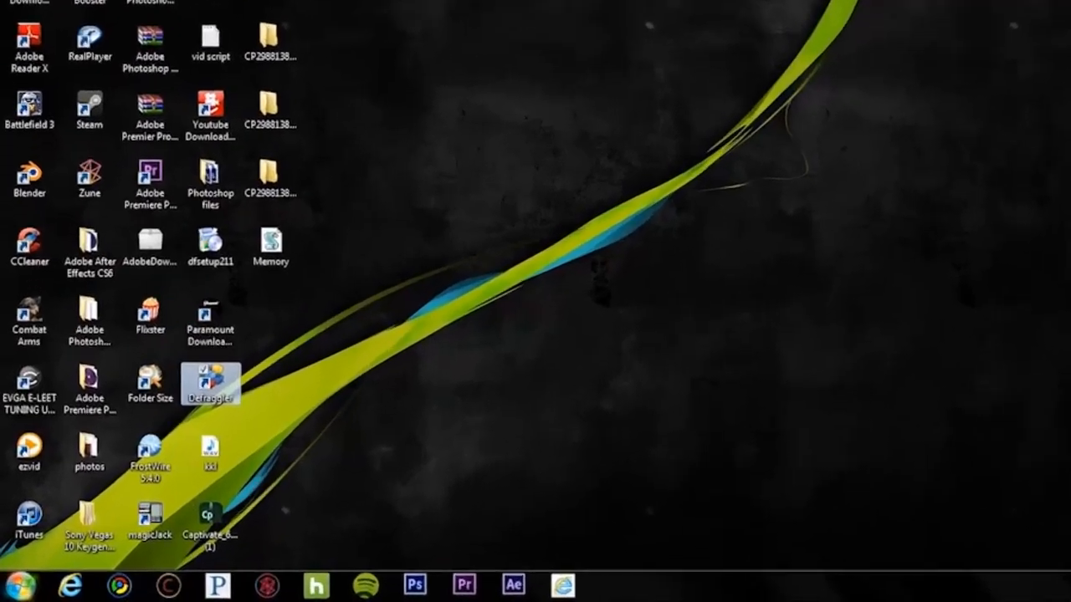
Open the Registry Editor by searching for regedit.
{"action": "left_click", "coordinate": [15, 591]}
{"action": "left_click", "coordinate": [68, 564]}
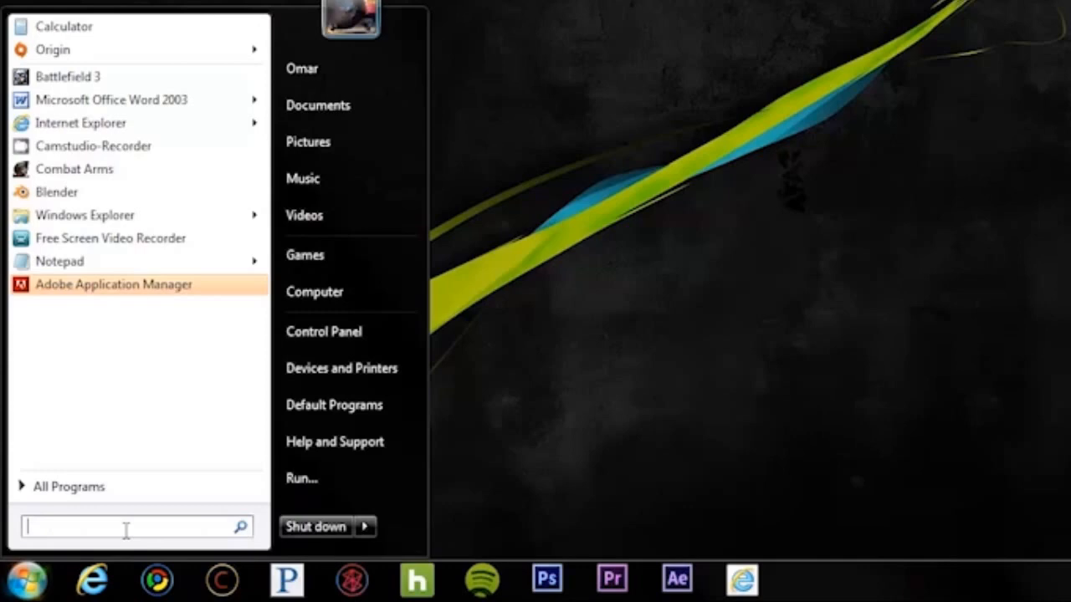
{"action": "type", "text": "regedit"}
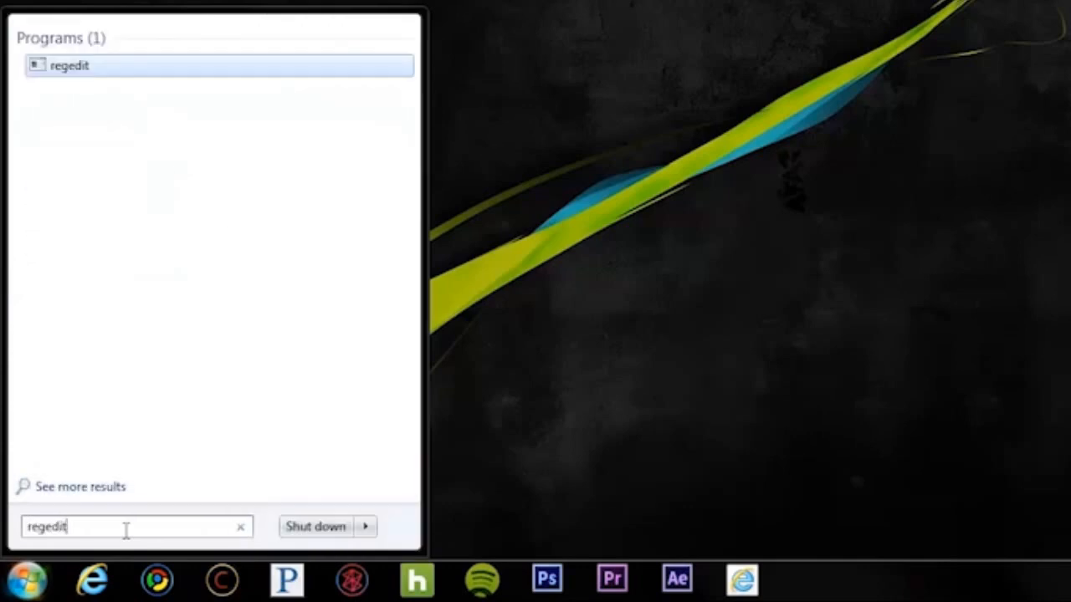
{"action": "key", "text": "Return"}
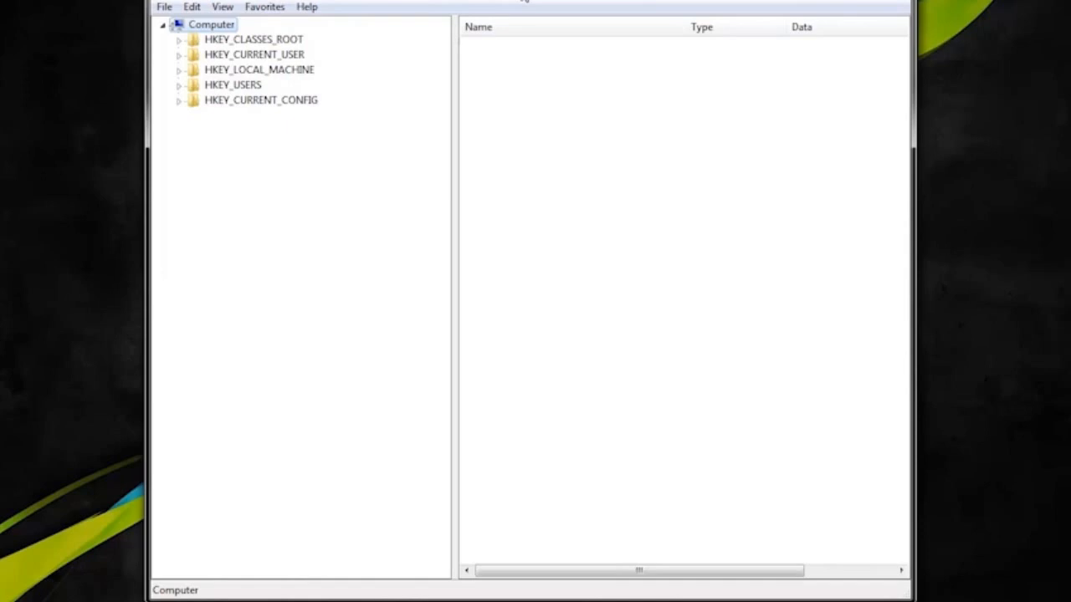
Under HKEY_LOCAL_MACHINE\SYSTEM\CurrentControlSet\Control, open the WaitToKillServiceTimeout string and confirm its value data as 50.
{"action": "double_click", "coordinate": [226, 72]}
{"action": "double_click", "coordinate": [247, 162]}
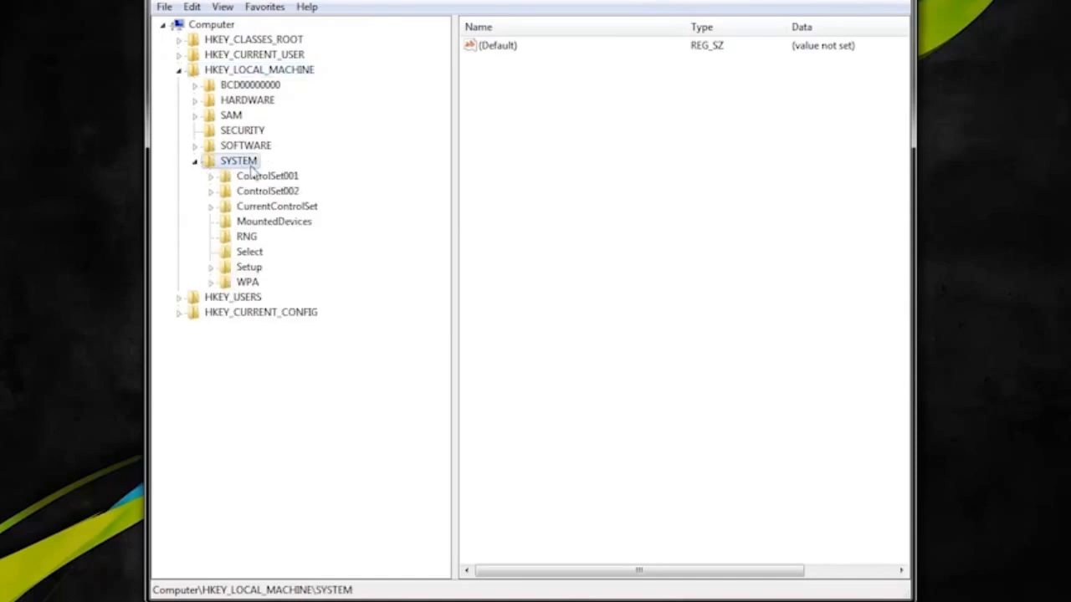
{"action": "double_click", "coordinate": [283, 209]}
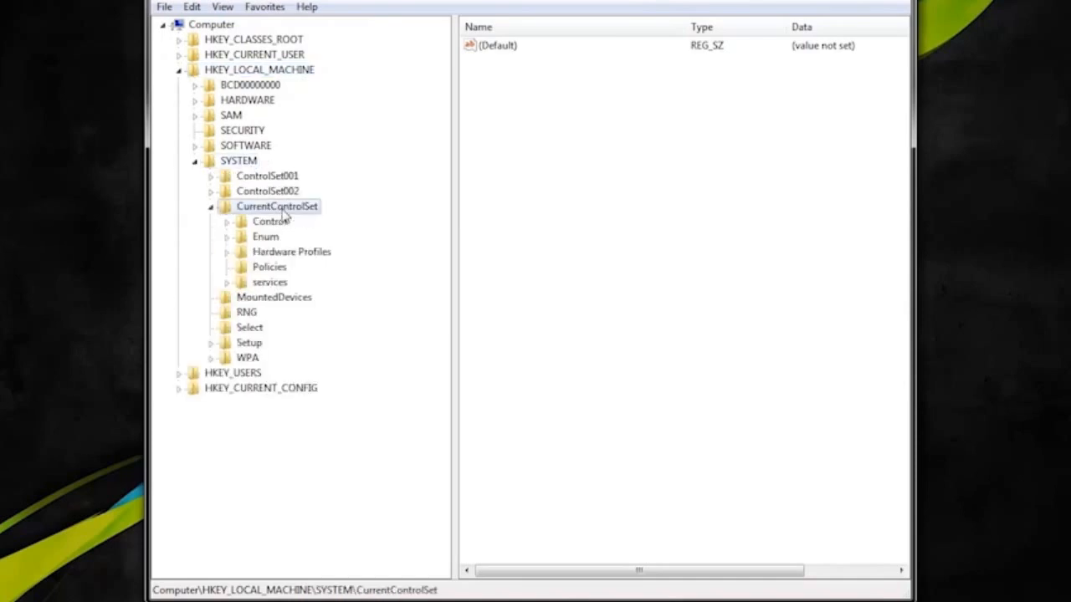
{"action": "left_click", "coordinate": [276, 222]}
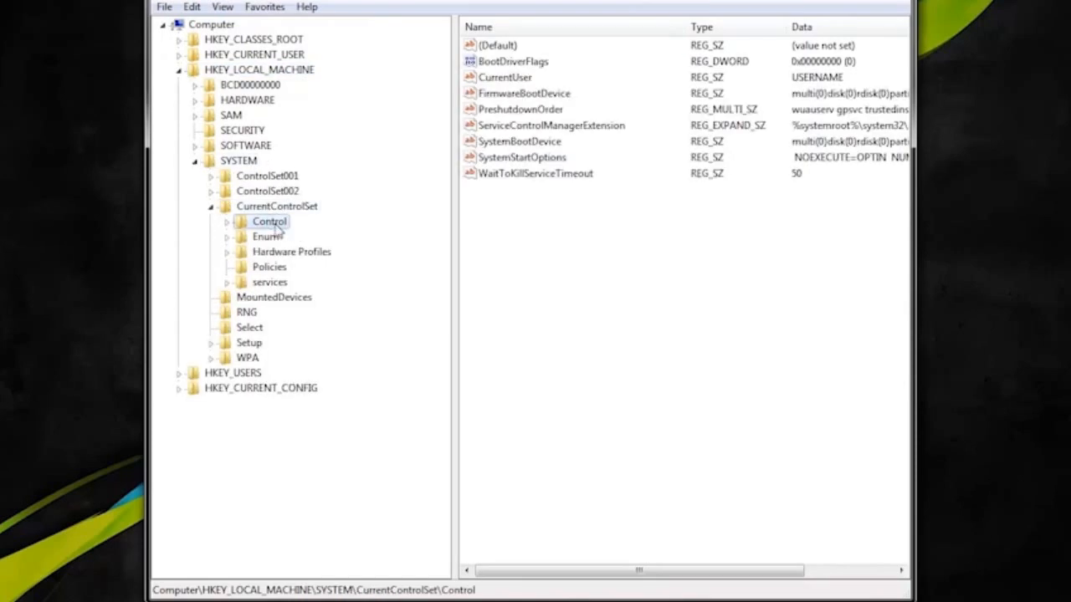
{"action": "double_click", "coordinate": [520, 175]}
{"action": "left_click_drag", "start_coordinate": [345, 52], "coordinate": [197, 63]}
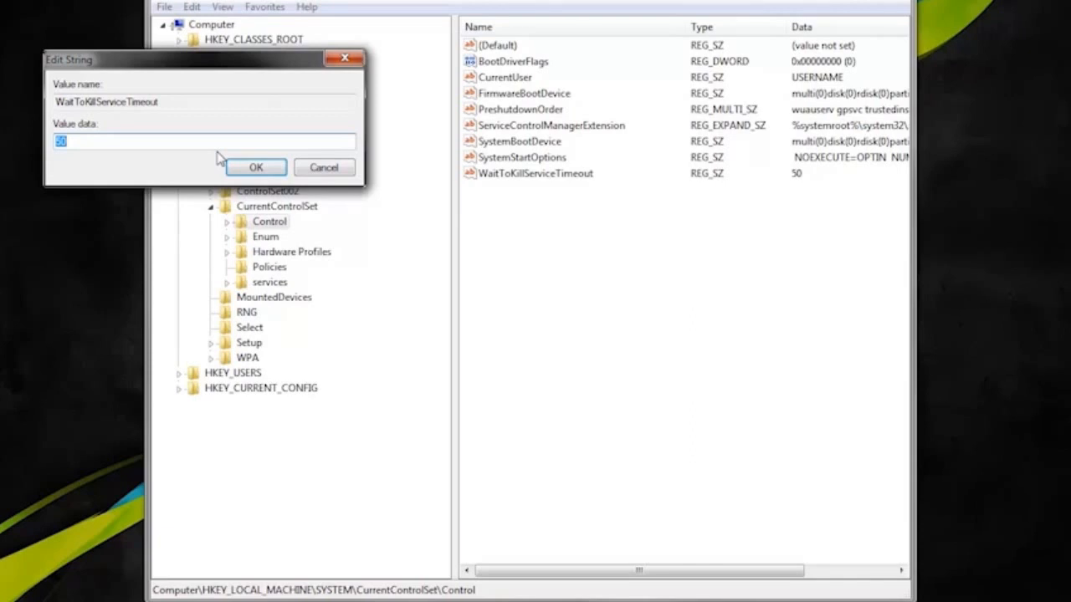
{"action": "left_click", "coordinate": [129, 140]}
{"action": "left_click_drag", "start_coordinate": [129, 140], "coordinate": [56, 142]}
{"action": "left_click", "coordinate": [256, 168]}
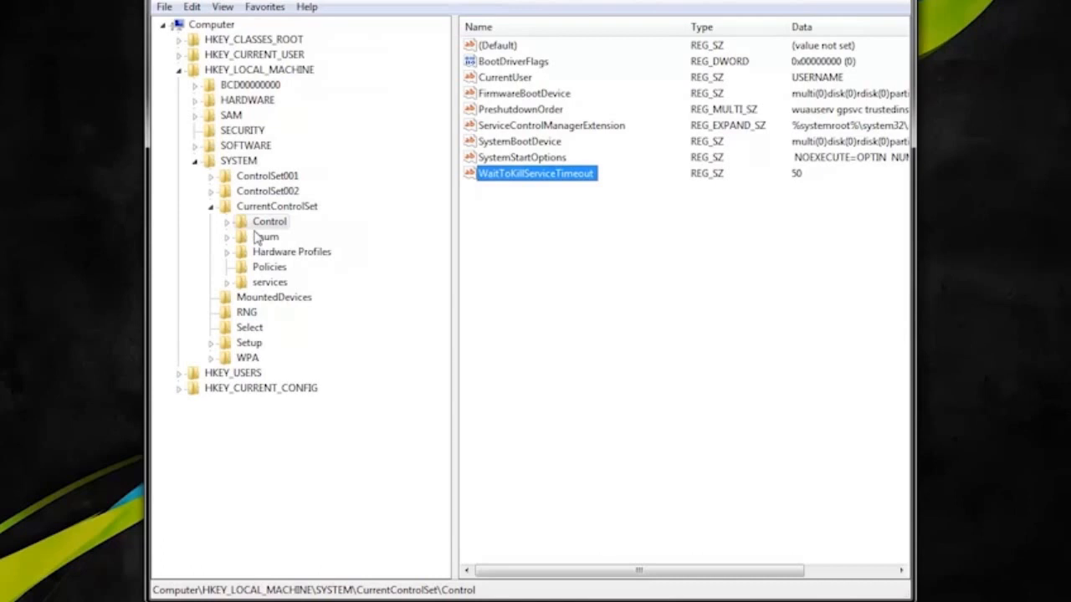
In the FileSystem key under Control, confirm NtfsDisableLastAccessUpdate with value data 1, and close the Registry Editor.
{"action": "double_click", "coordinate": [263, 222]}
{"action": "scroll", "coordinate": [421, 222], "scroll_direction": "down", "scroll_amount": 2}
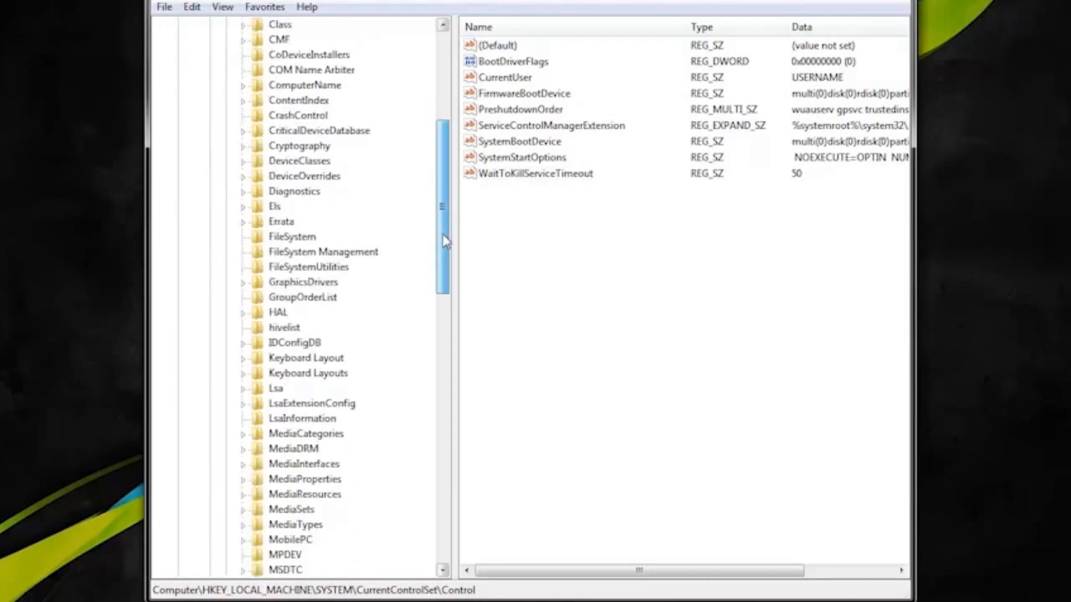
{"action": "left_click", "coordinate": [307, 238]}
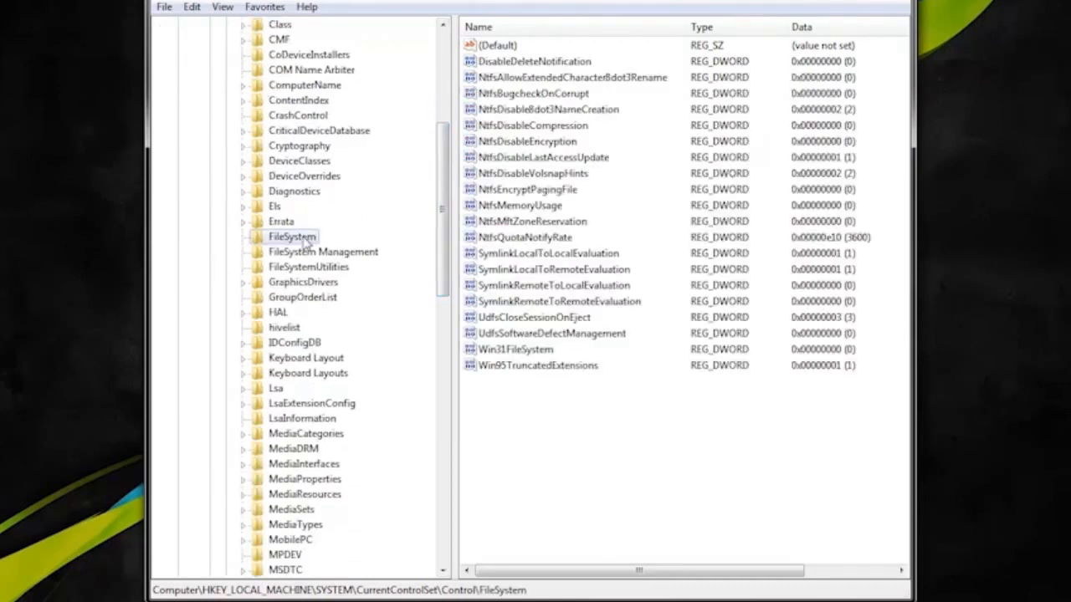
{"action": "double_click", "coordinate": [532, 159]}
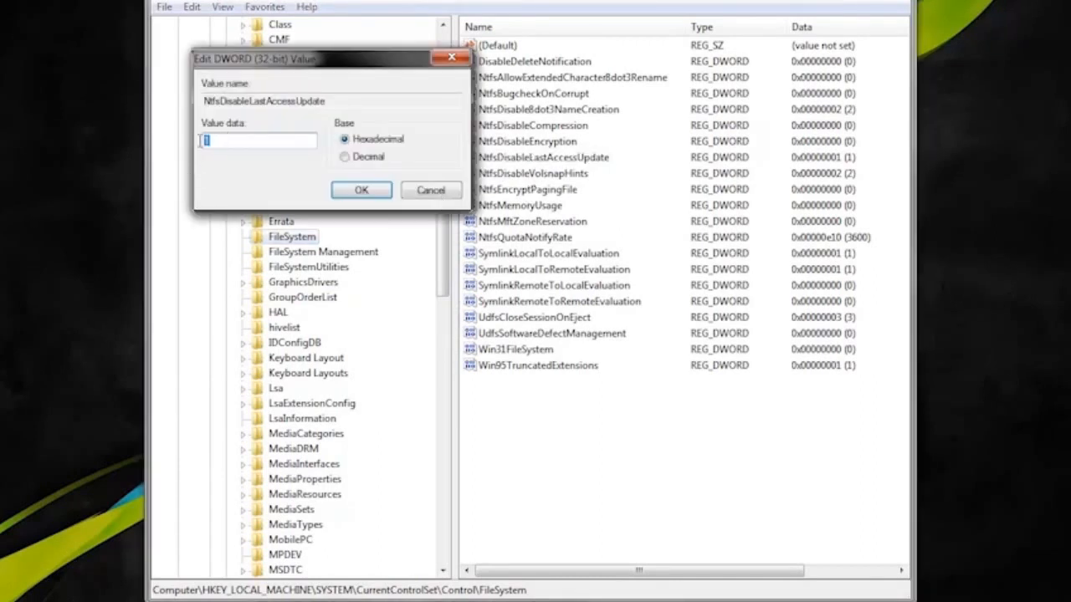
{"action": "type", "text": "0"}
{"action": "left_click", "coordinate": [360, 191]}
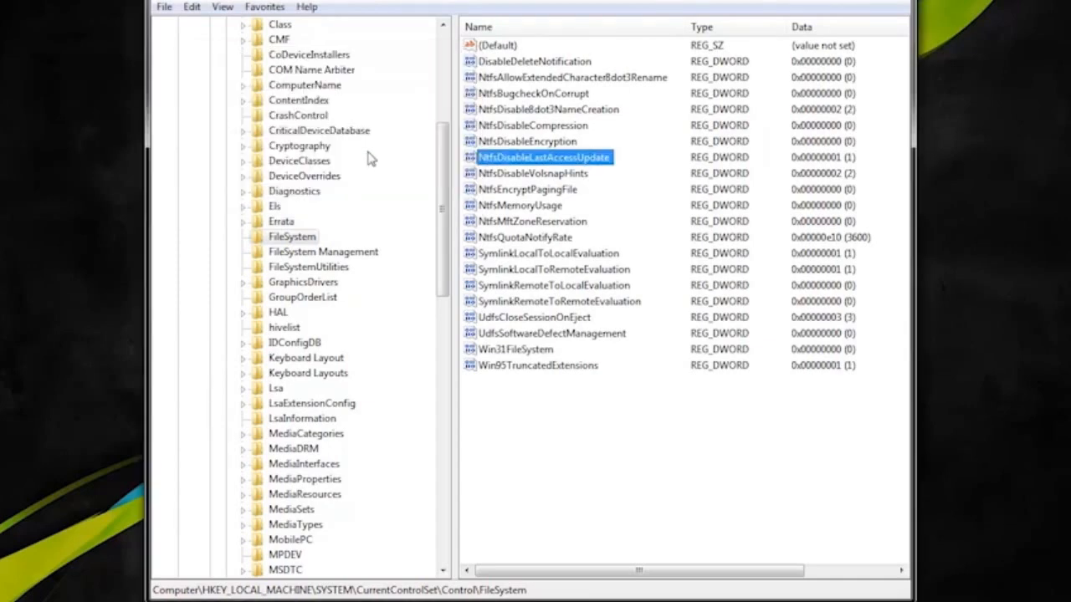
{"action": "left_click", "coordinate": [902, 6]}
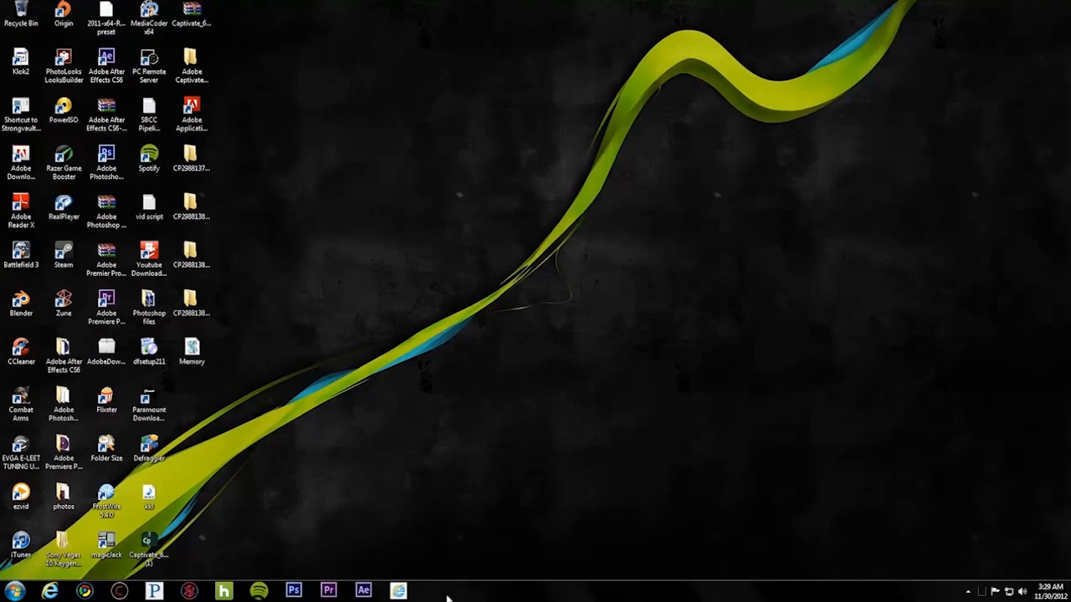
Search for "service" to open the Services console, and enlarge its window.
{"action": "left_click", "coordinate": [14, 591]}
{"action": "left_click", "coordinate": [61, 564]}
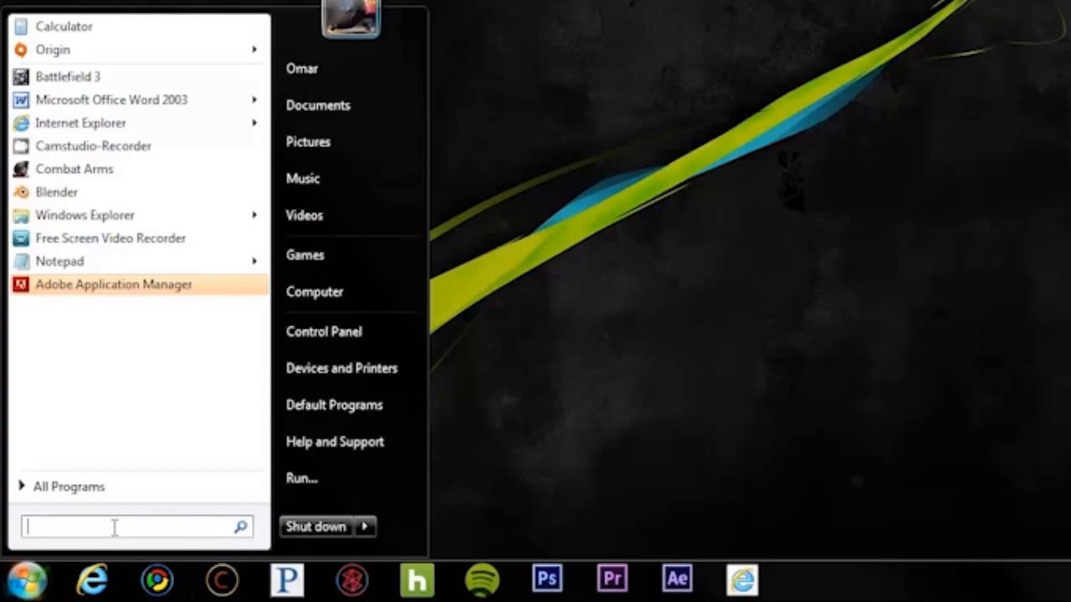
{"action": "type", "text": "sercv"}
{"action": "key", "text": "BackSpace"}
{"action": "key", "text": "BackSpace"}
{"action": "type", "text": "vice"}
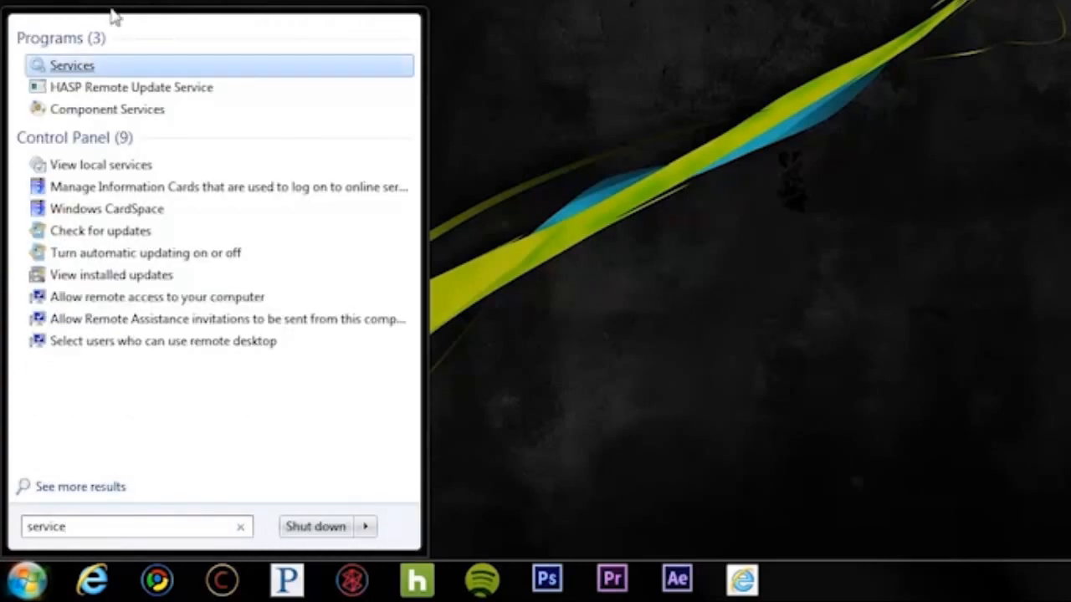
{"action": "left_click", "coordinate": [74, 71]}
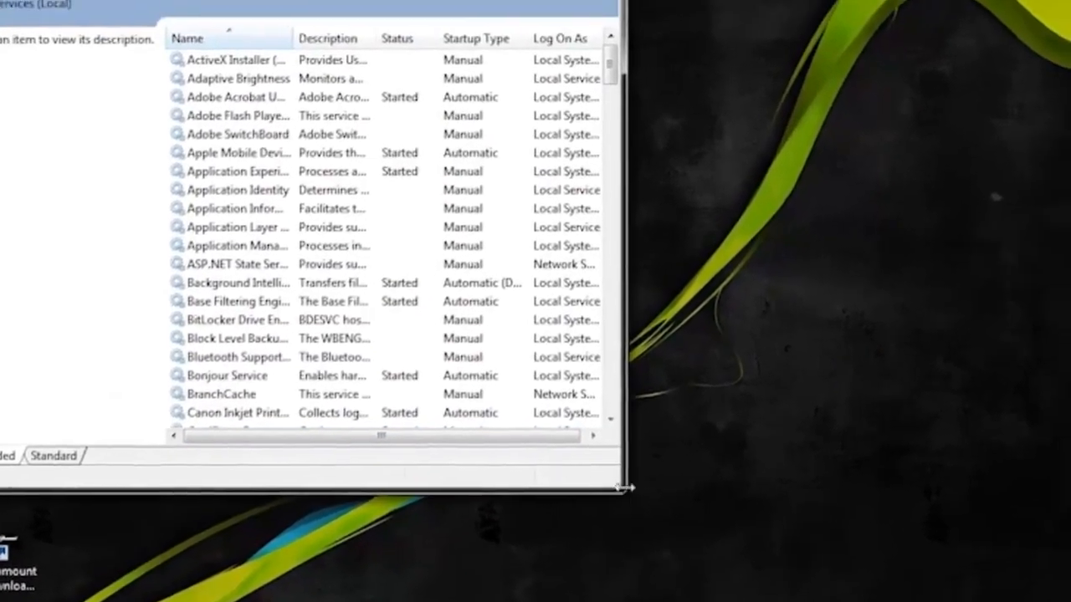
{"action": "left_click_drag", "start_coordinate": [659, 450], "coordinate": [871, 457]}
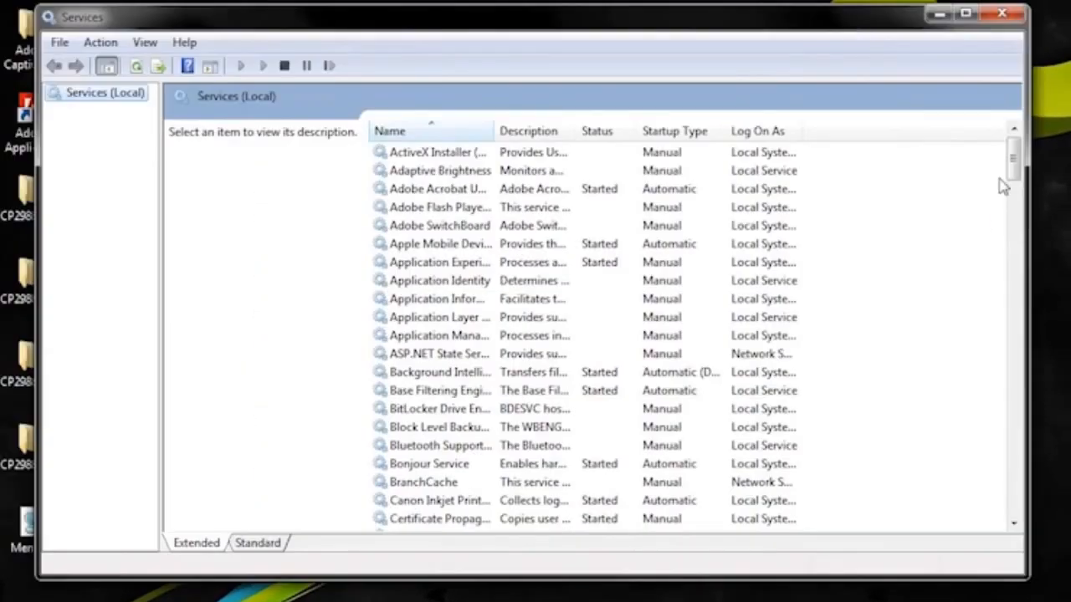
Find the Windows Search service in the list and open its properties.
{"action": "left_click_drag", "start_coordinate": [760, 131], "coordinate": [756, 339]}
{"action": "left_click_drag", "start_coordinate": [1010, 366], "coordinate": [1010, 499]}
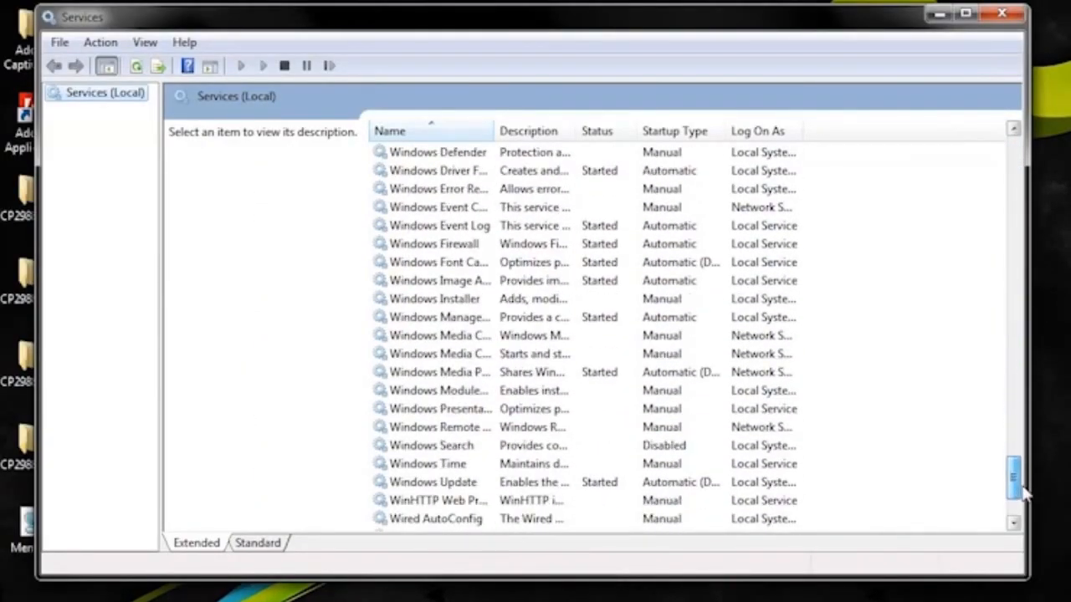
{"action": "double_click", "coordinate": [447, 452]}
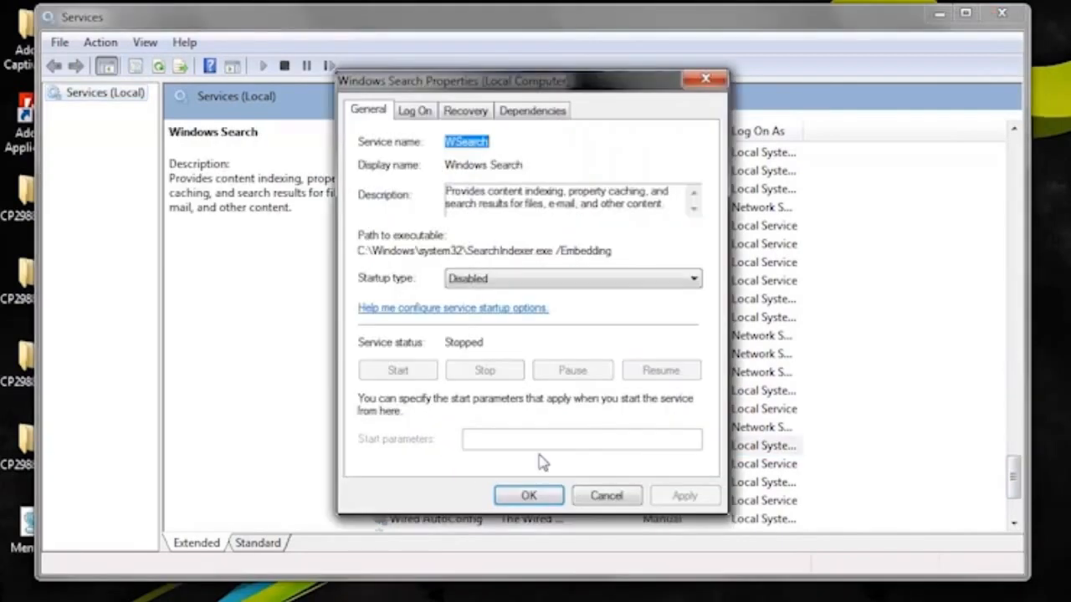
Apply the Automatic (Delayed Start) startup type to the Windows Search service and start the service.
{"action": "left_click", "coordinate": [537, 281]}
{"action": "left_click", "coordinate": [540, 297]}
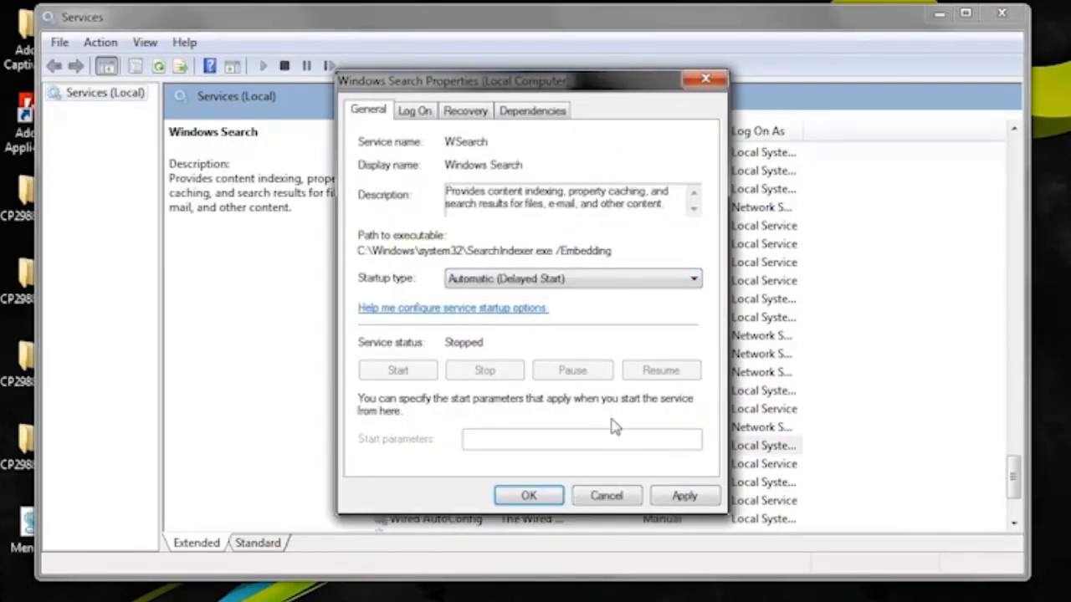
{"action": "left_click", "coordinate": [682, 496]}
{"action": "left_click", "coordinate": [396, 371]}
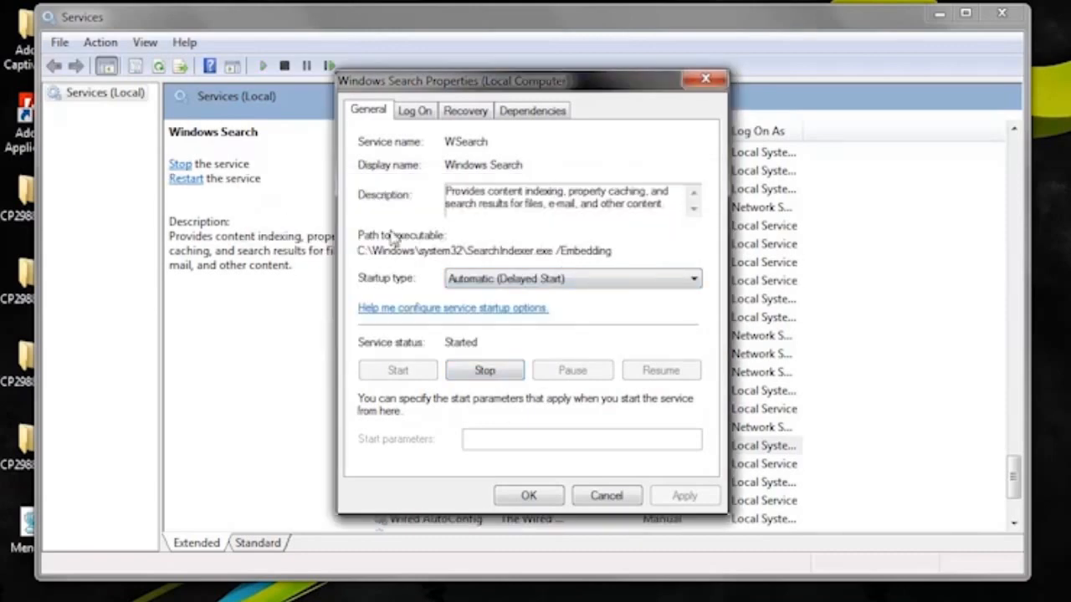
Set the Windows Search startup type to Disabled, stop the service, and close the Services console.
{"action": "left_click", "coordinate": [545, 280]}
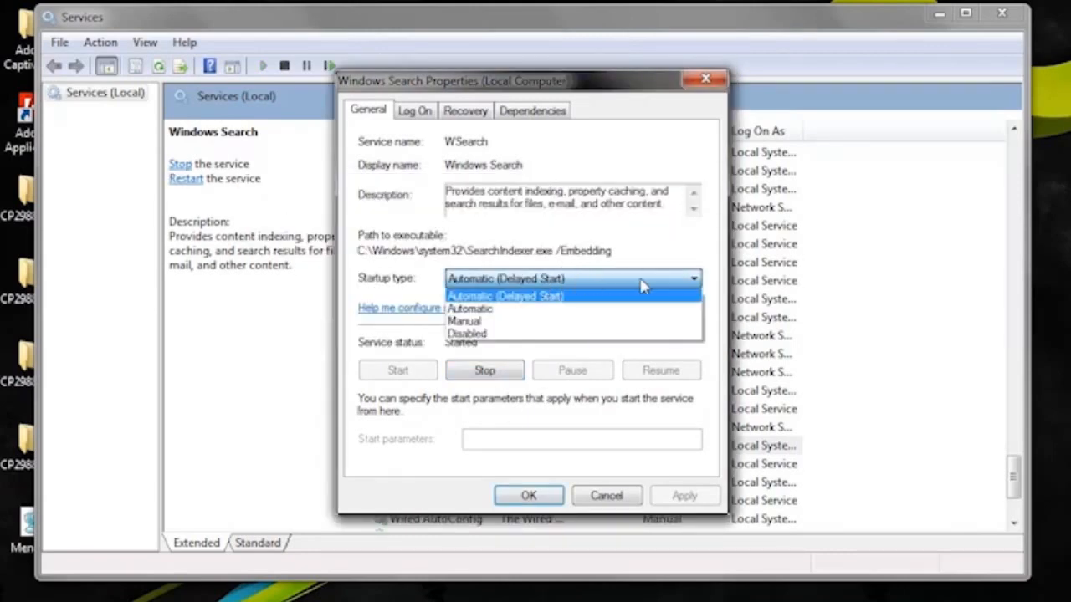
{"action": "left_click", "coordinate": [512, 333]}
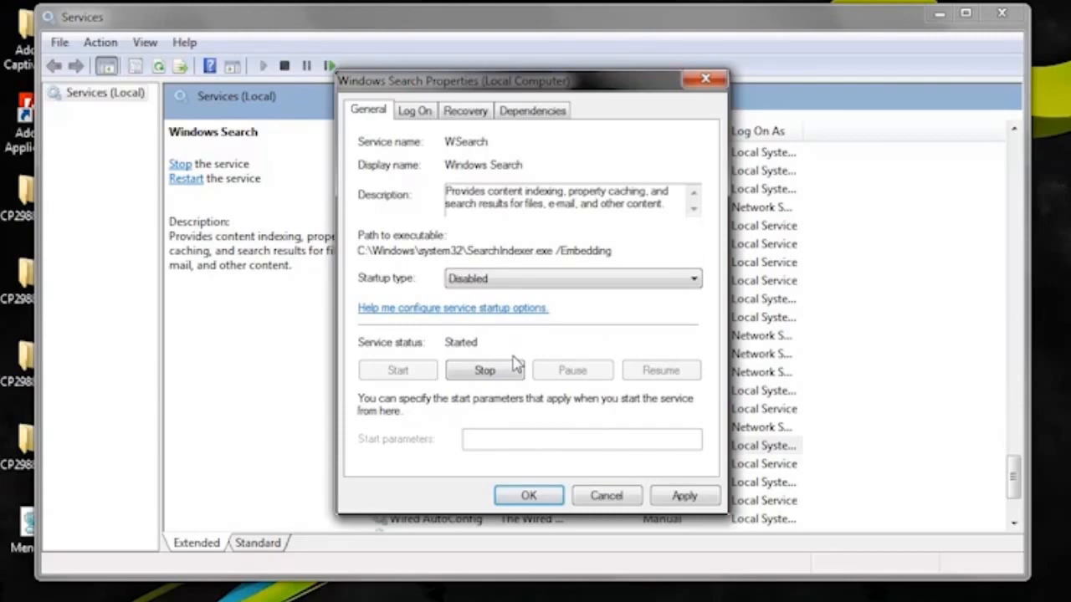
{"action": "left_click", "coordinate": [700, 497]}
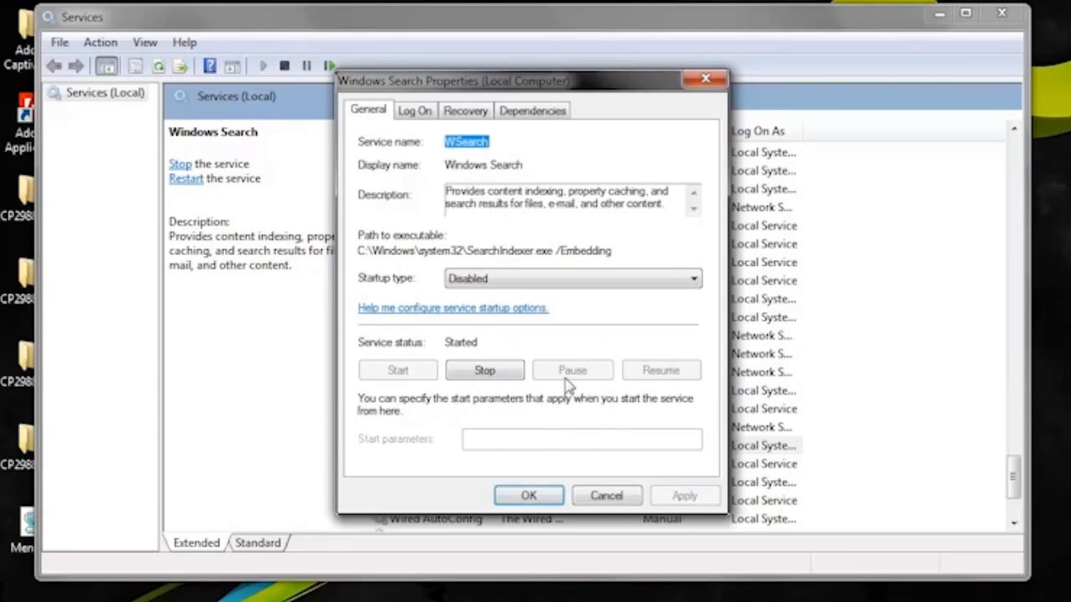
{"action": "left_click", "coordinate": [519, 374]}
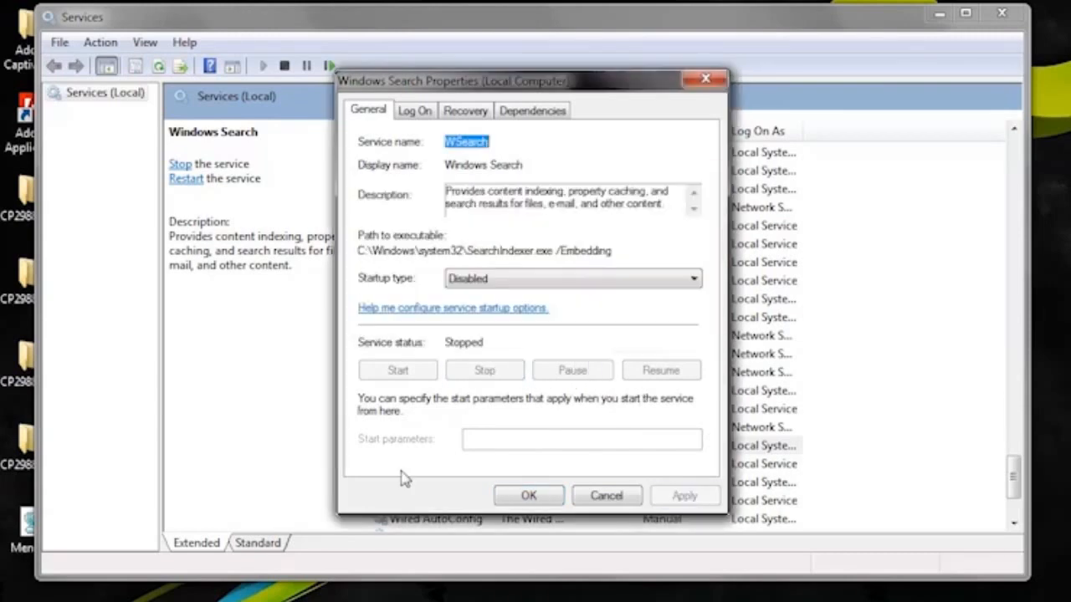
{"action": "left_click", "coordinate": [529, 497]}
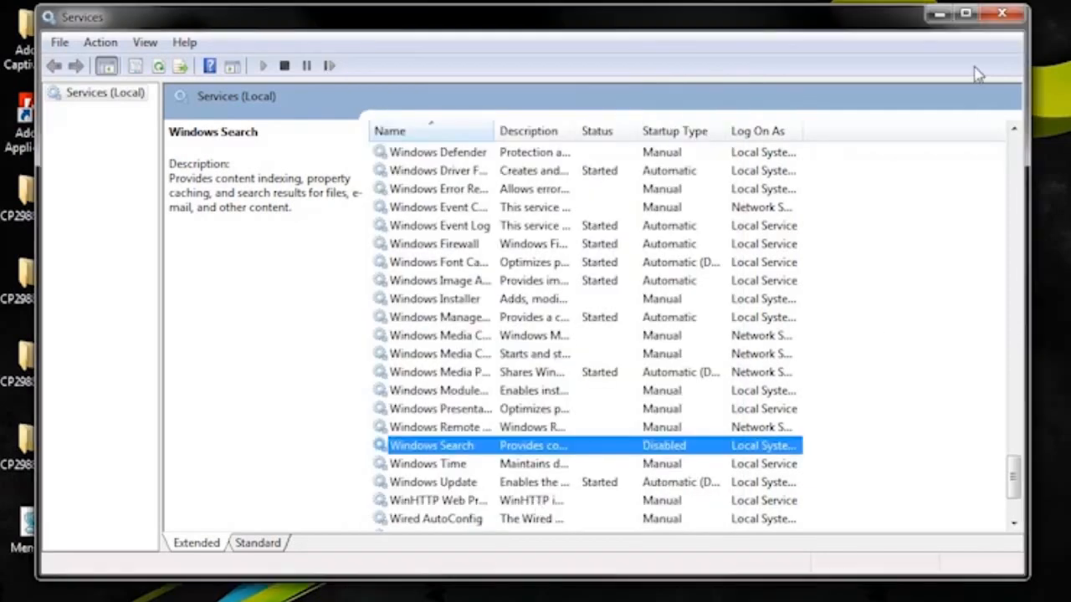
{"action": "left_click", "coordinate": [1004, 14]}
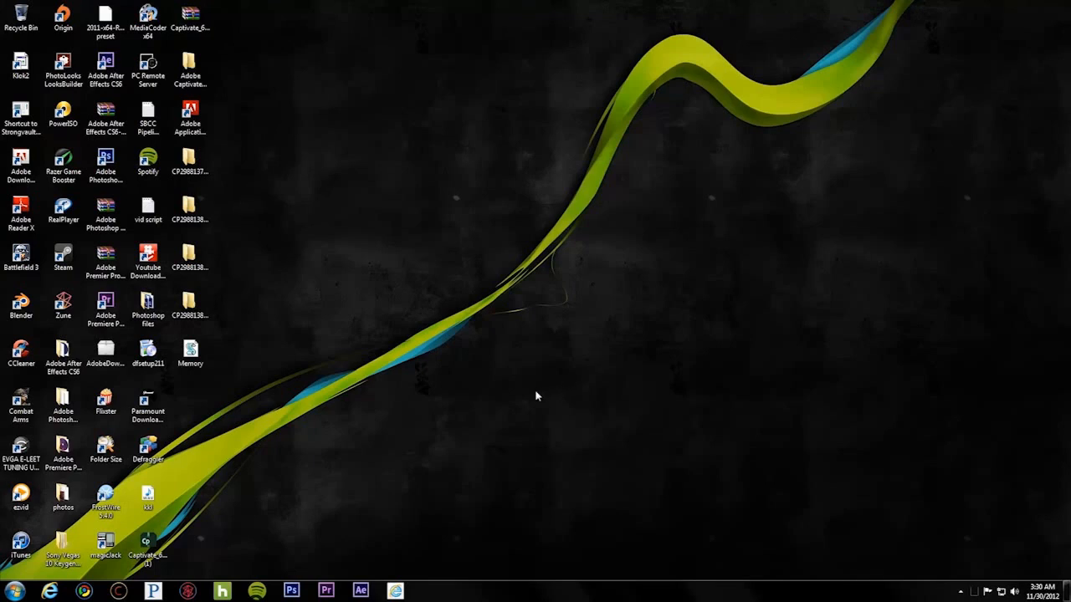
{"action": "left_click", "coordinate": [14, 592]}
{"action": "left_click", "coordinate": [81, 562]}
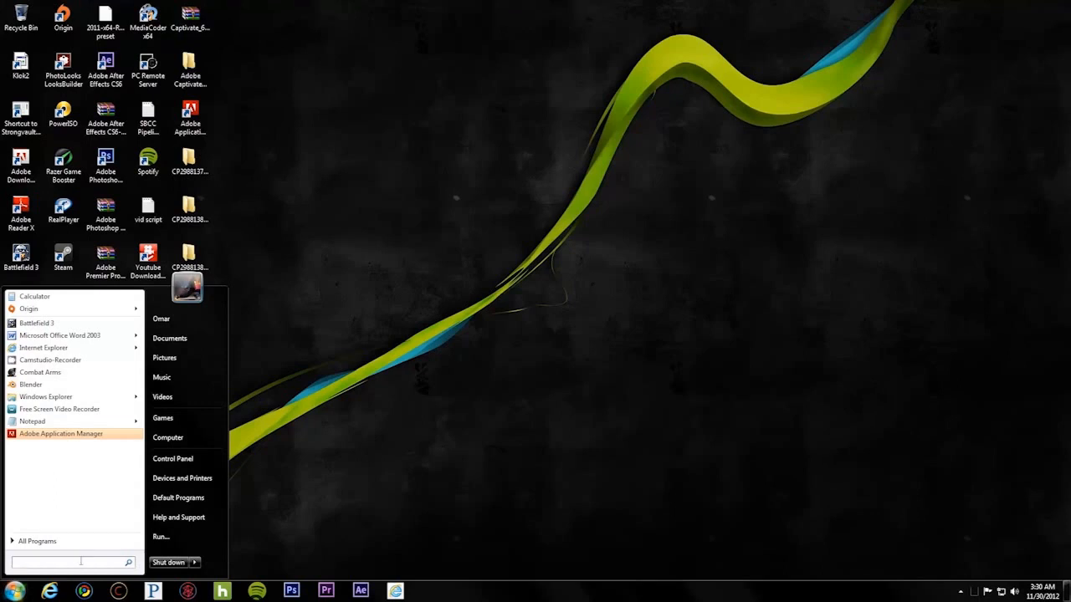
{"action": "left_click", "coordinate": [467, 441]}
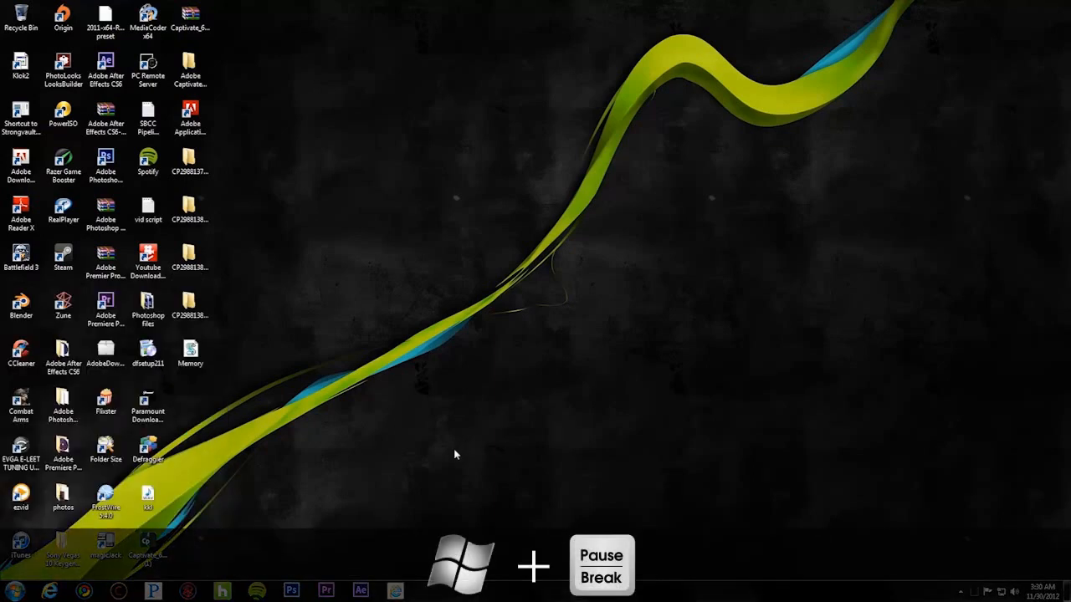
Open the computer's basic System information, make its window shorter, and bring up the advanced system settings in front of it.
{"action": "key", "text": "super+Pause"}
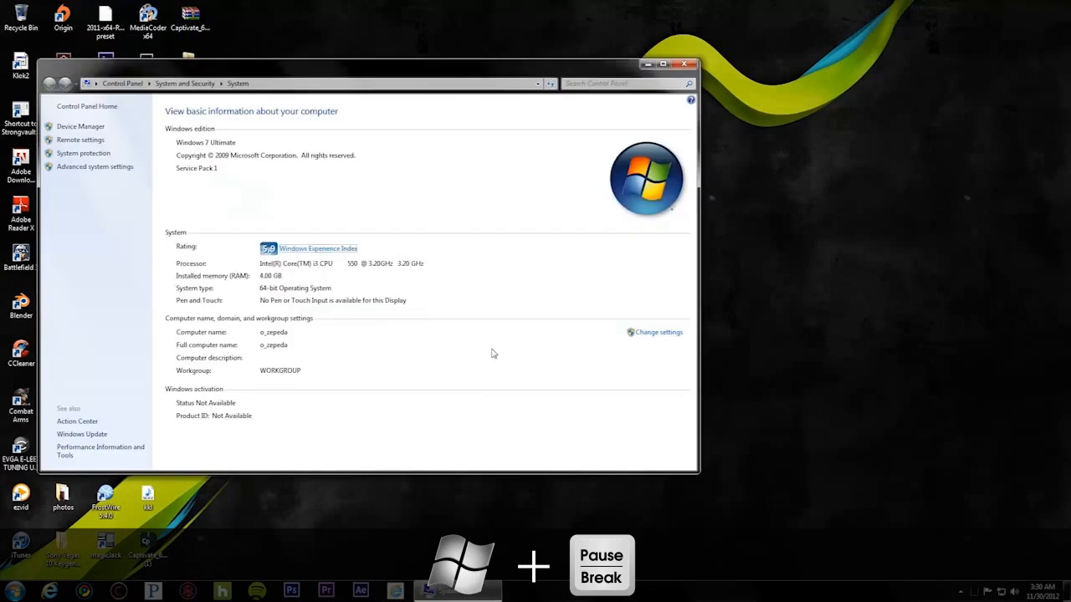
{"action": "left_click_drag", "start_coordinate": [508, 471], "coordinate": [517, 357]}
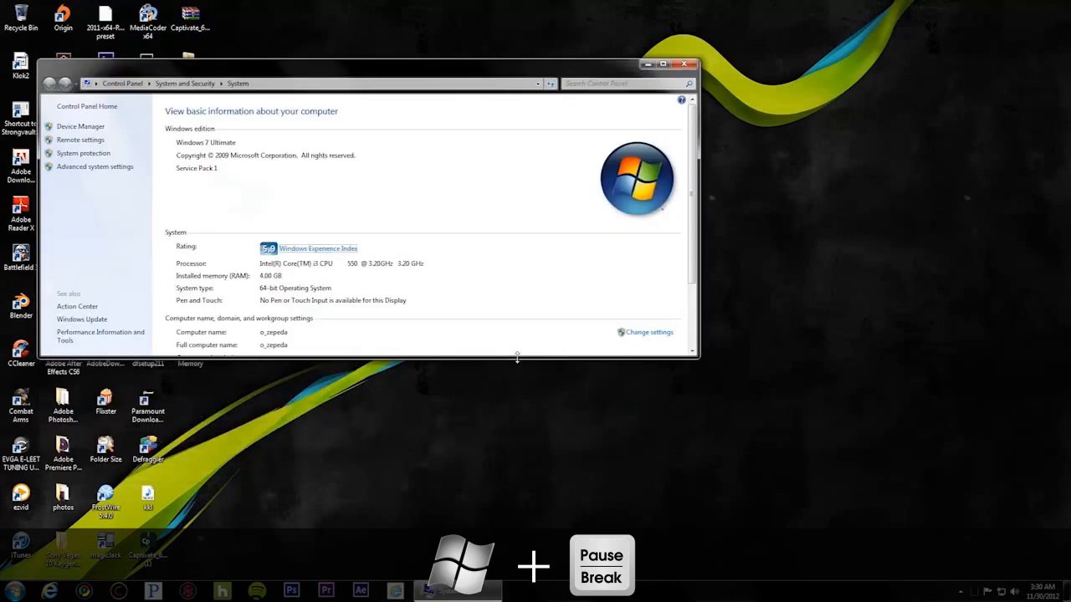
{"action": "left_click_drag", "start_coordinate": [563, 73], "coordinate": [658, 59]}
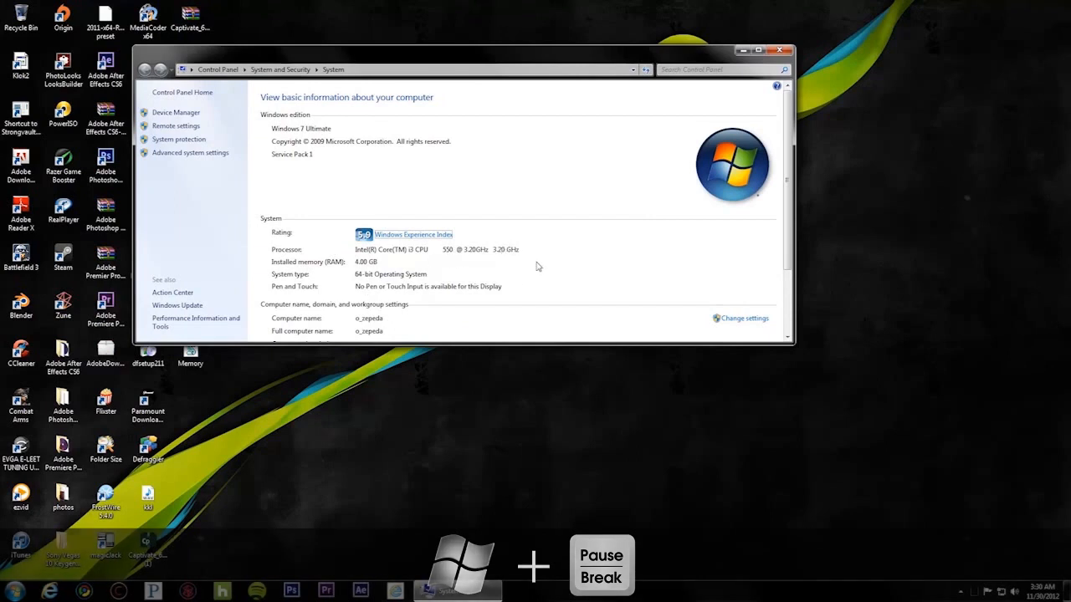
{"action": "left_click_drag", "start_coordinate": [560, 343], "coordinate": [717, 357]}
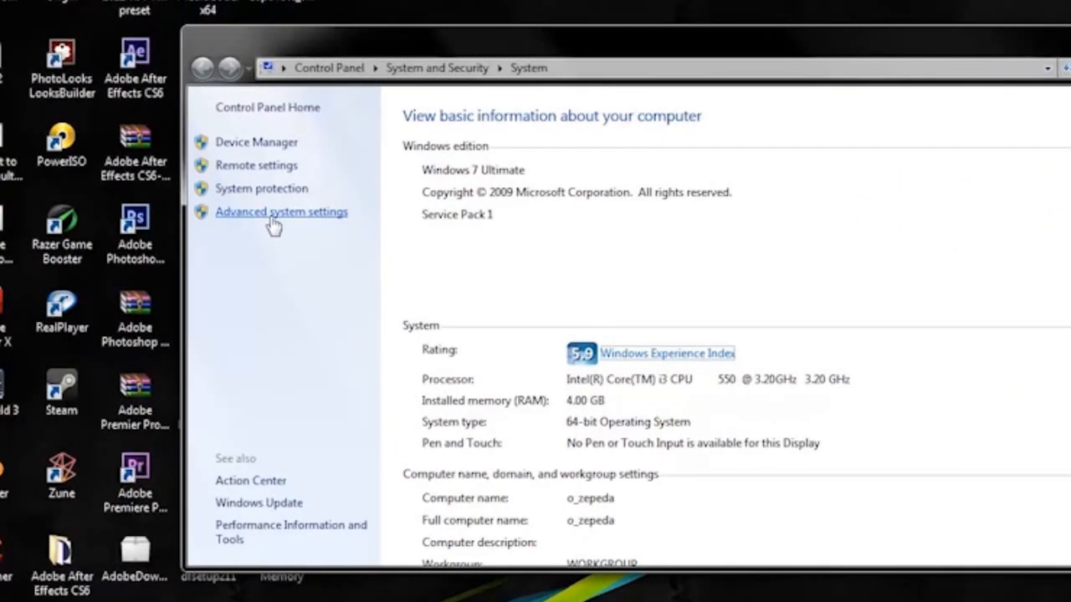
{"action": "left_click", "coordinate": [274, 214]}
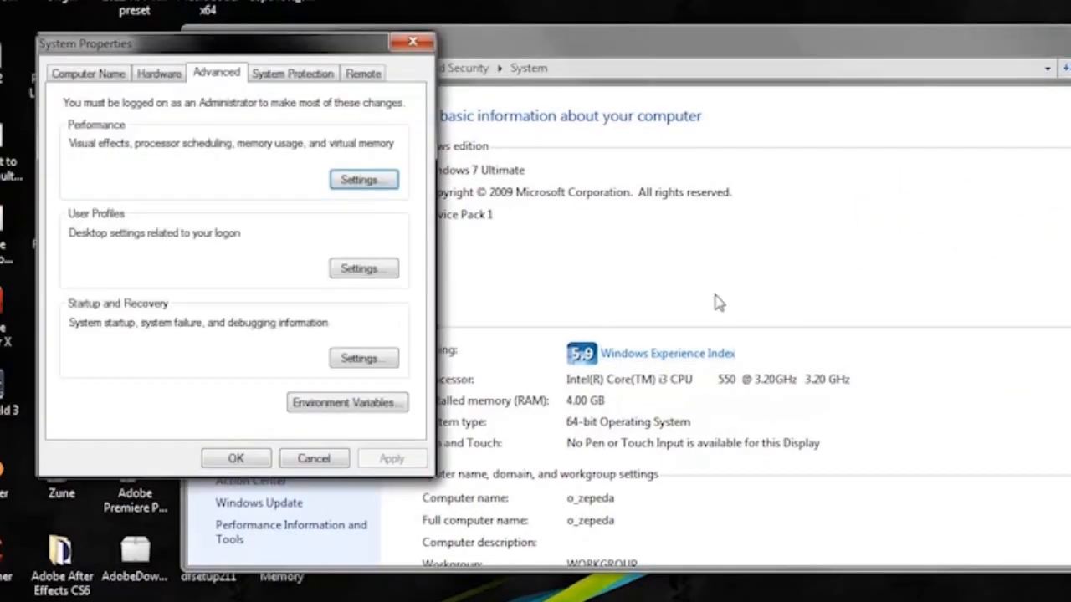
{"action": "left_click_drag", "start_coordinate": [269, 32], "coordinate": [533, 78]}
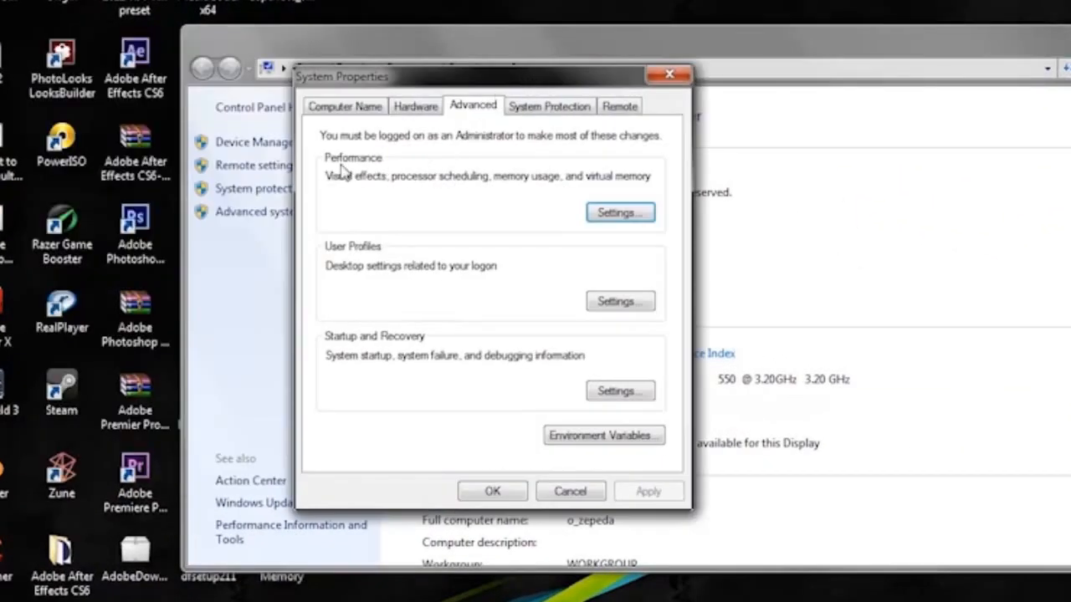
Open the Performance Options, place the dialog clear of the other windows, and review the full list of custom visual effects.
{"action": "left_click", "coordinate": [619, 214]}
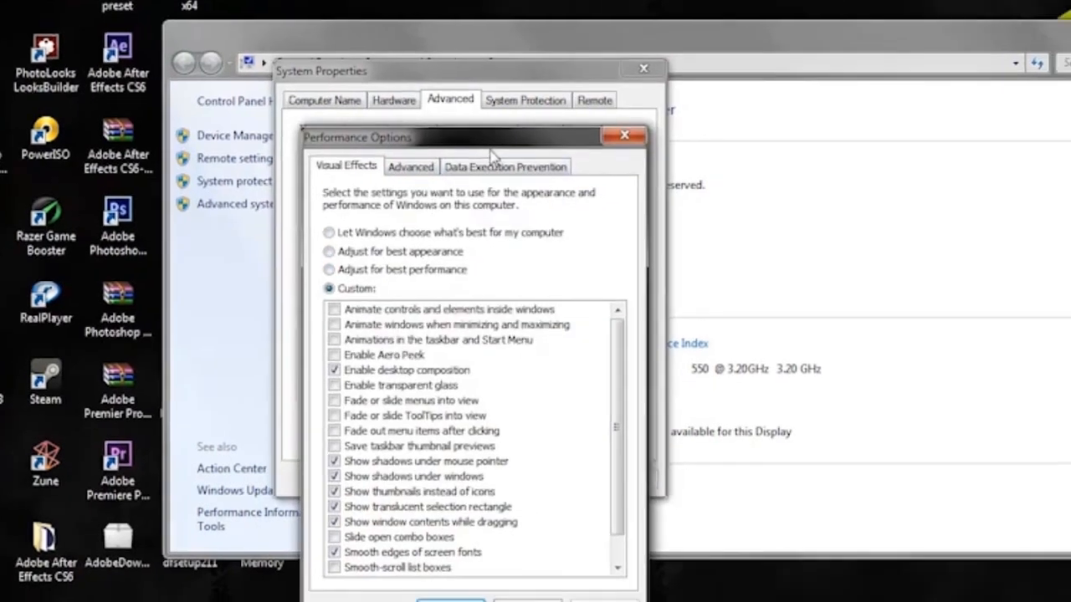
{"action": "left_click_drag", "start_coordinate": [512, 150], "coordinate": [843, 57]}
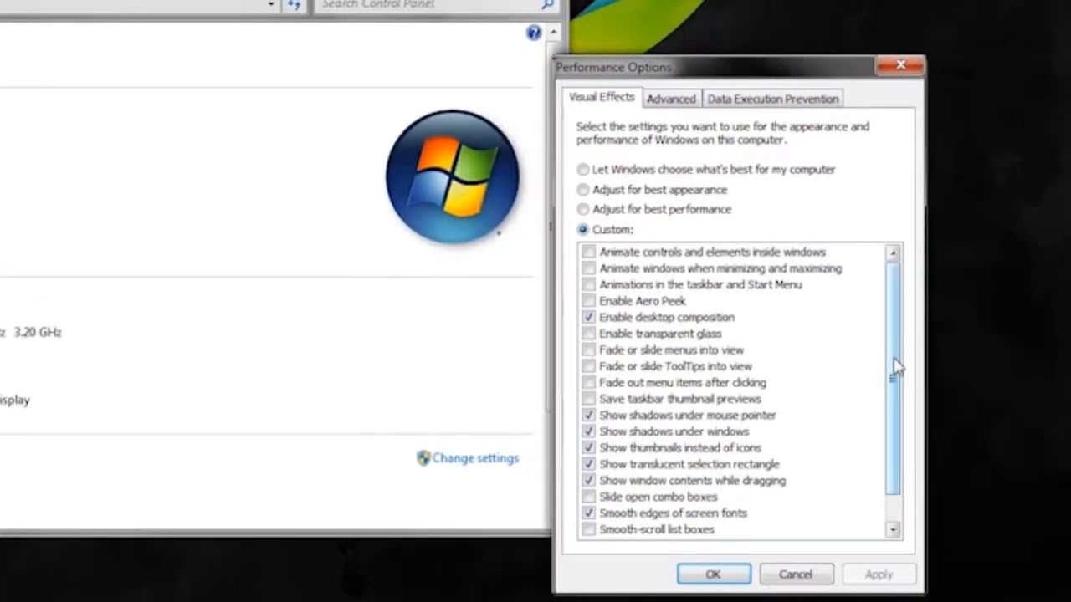
{"action": "left_click_drag", "start_coordinate": [823, 386], "coordinate": [824, 430]}
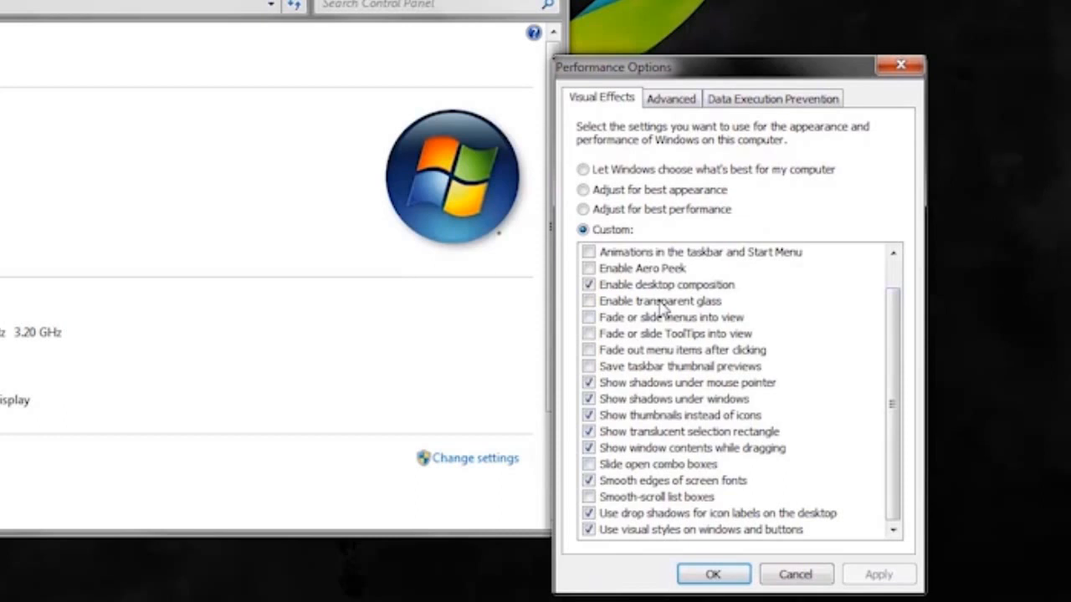
{"action": "left_click_drag", "start_coordinate": [726, 67], "coordinate": [755, 31]}
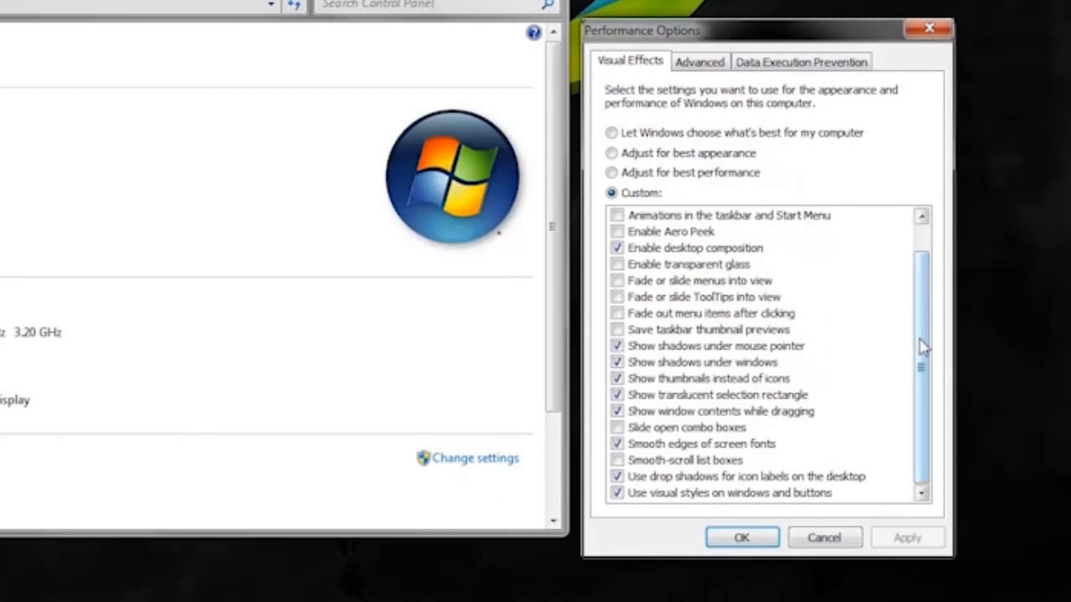
{"action": "left_click_drag", "start_coordinate": [923, 349], "coordinate": [928, 318]}
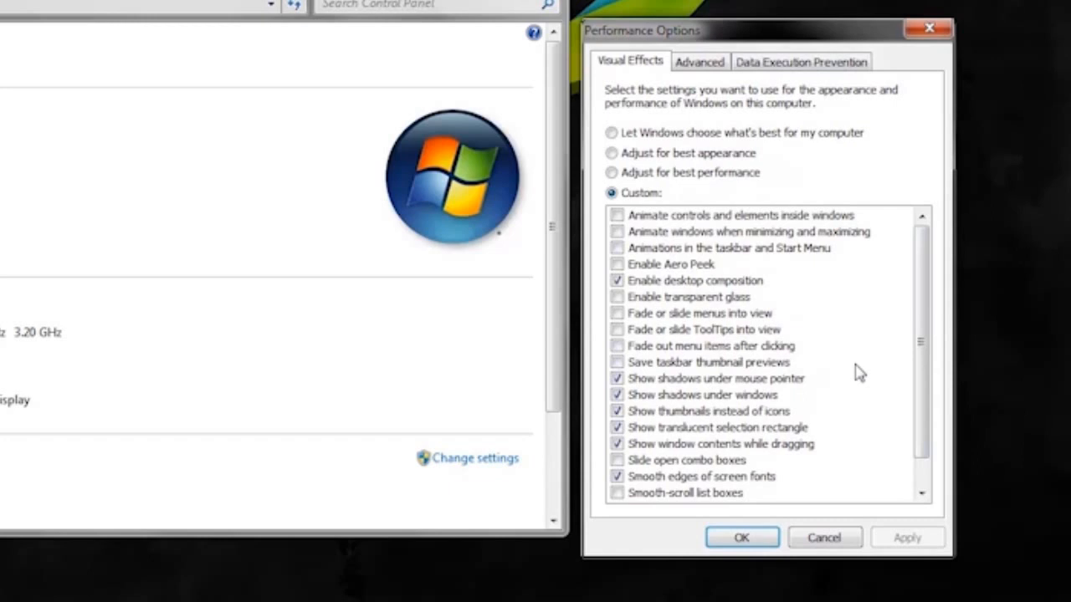
{"action": "left_click_drag", "start_coordinate": [920, 360], "coordinate": [923, 319]}
{"action": "left_click", "coordinate": [676, 286]}
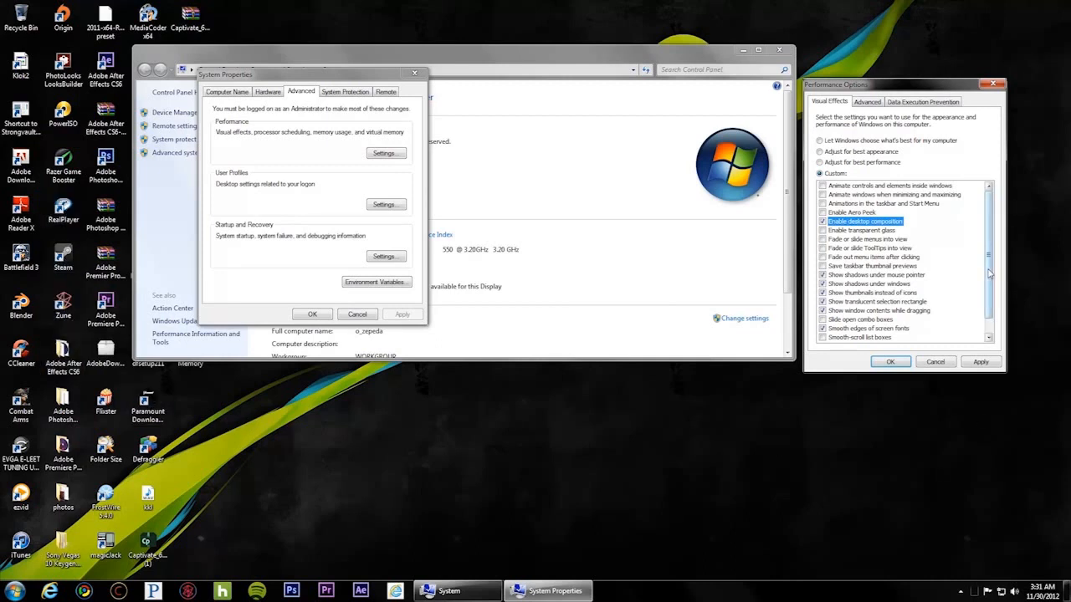
{"action": "scroll", "coordinate": [990, 274], "scroll_direction": "down", "scroll_amount": 1}
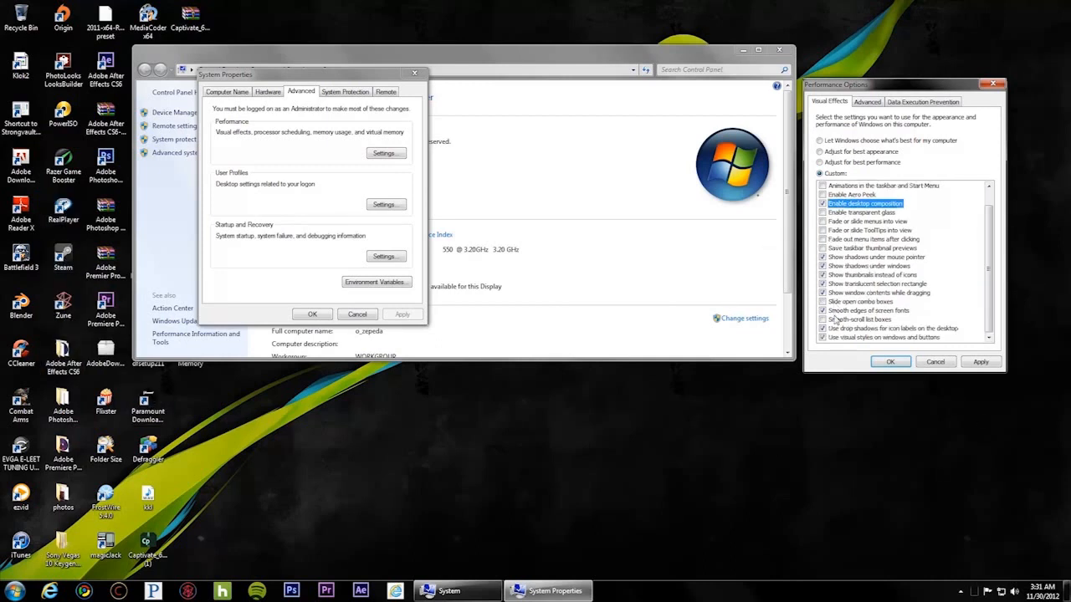
{"action": "left_click_drag", "start_coordinate": [882, 85], "coordinate": [877, 108]}
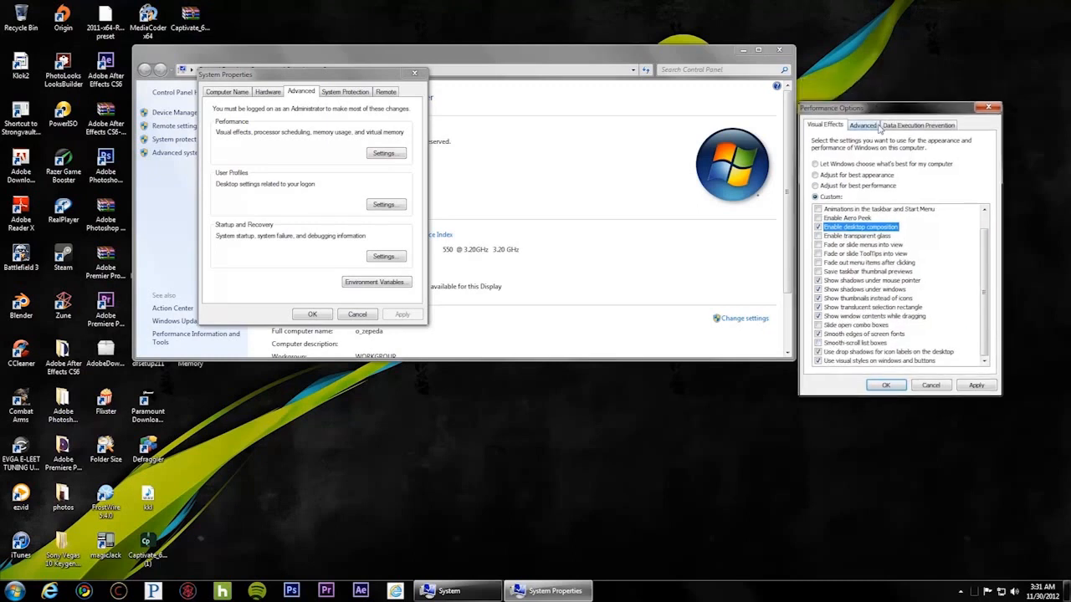
Open the Virtual Memory settings from the advanced performance options and move the dialog into open space.
{"action": "left_click", "coordinate": [863, 125]}
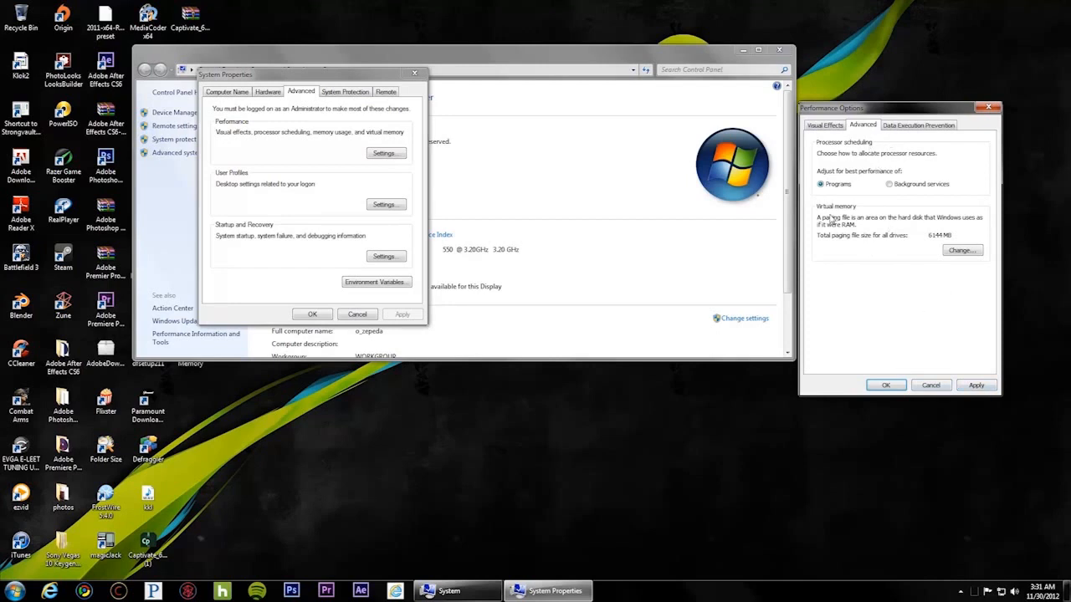
{"action": "left_click", "coordinate": [962, 251]}
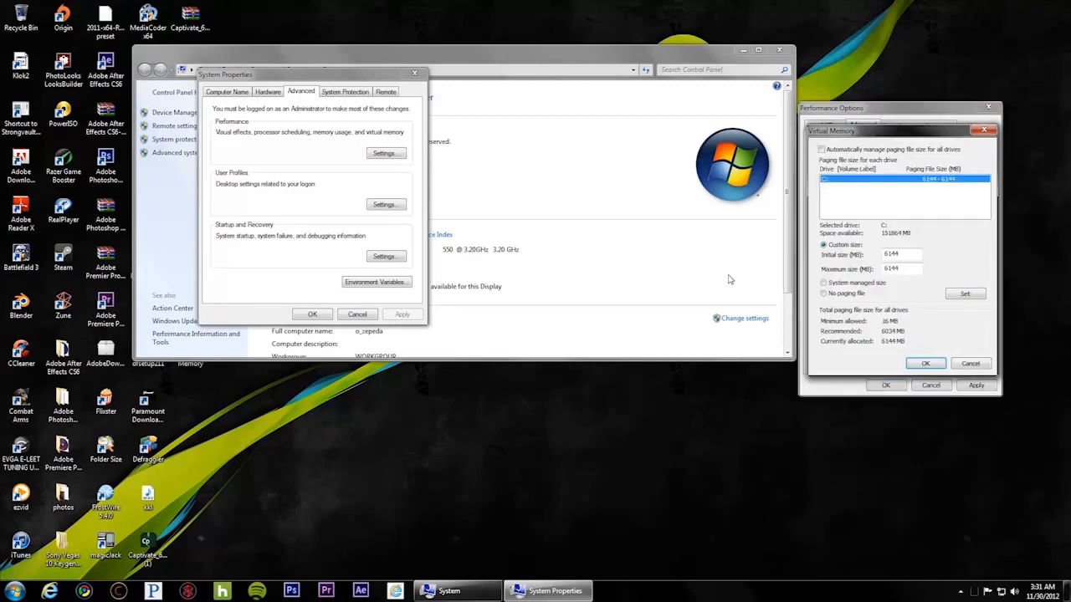
{"action": "left_click_drag", "start_coordinate": [899, 138], "coordinate": [736, 154]}
Toggle automatic paging file management for all drives on and off again, and highlight part of the custom initial size value.
{"action": "left_click", "coordinate": [657, 165]}
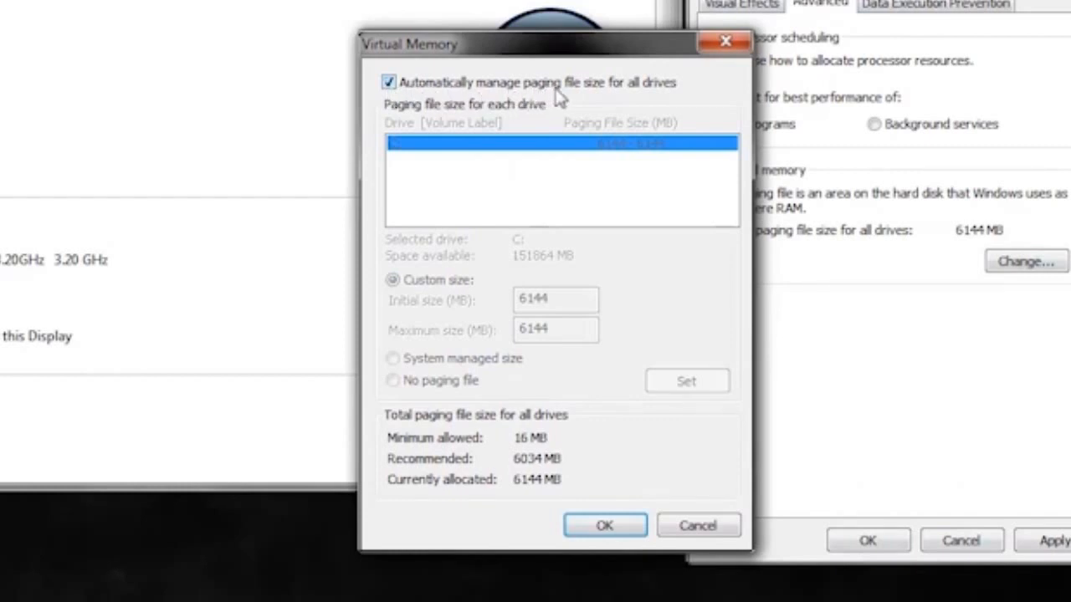
{"action": "left_click", "coordinate": [389, 83]}
{"action": "left_click", "coordinate": [548, 299]}
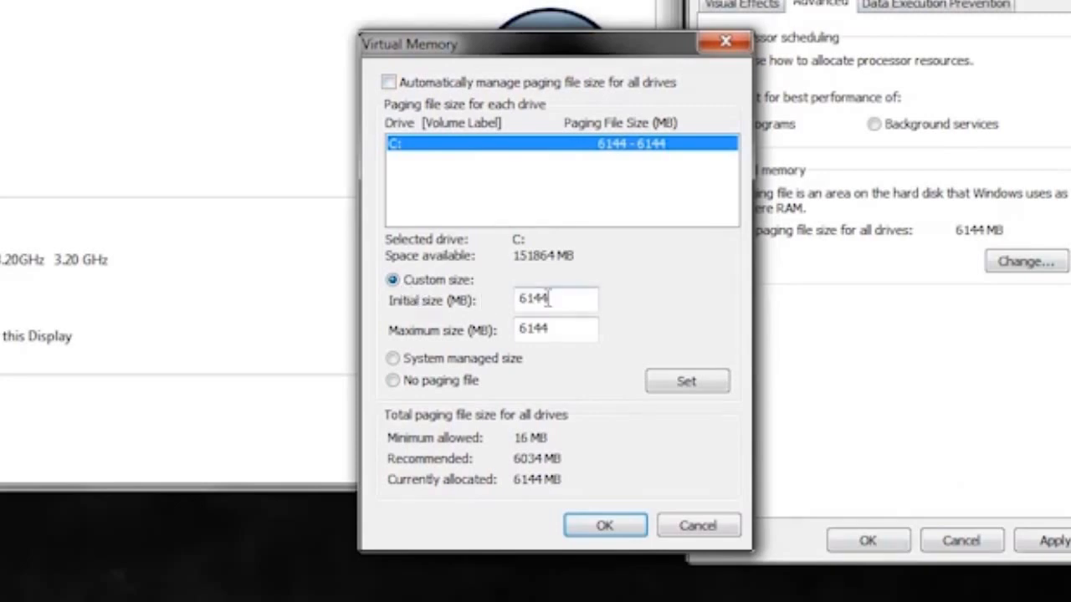
{"action": "left_click_drag", "start_coordinate": [555, 301], "coordinate": [525, 299]}
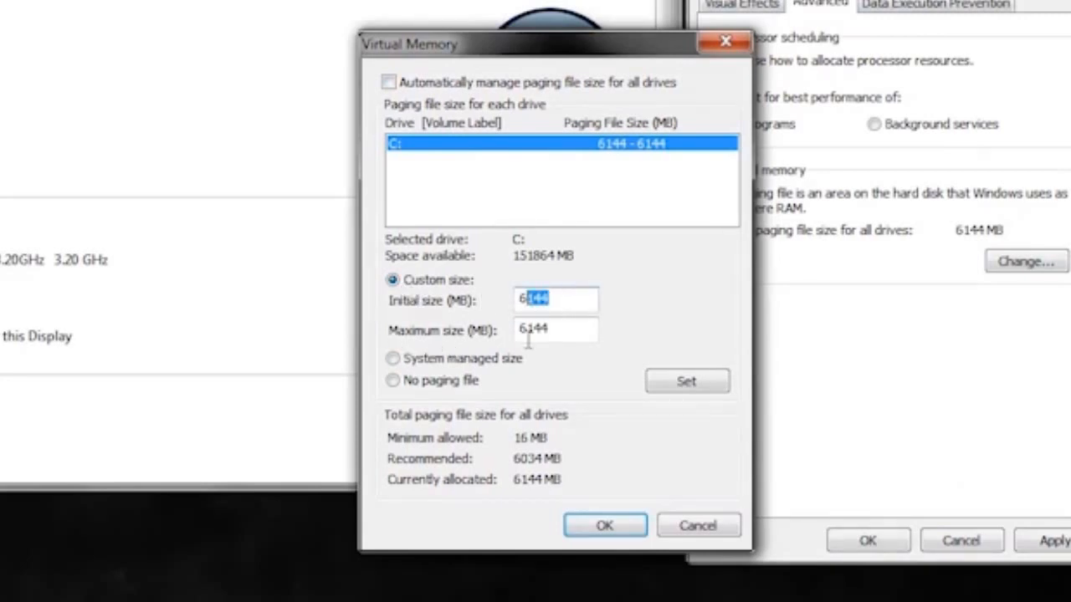
{"action": "left_click", "coordinate": [573, 301]}
Search for Calculator with "cal", launch it, and place its window beside the Virtual Memory dialog.
{"action": "left_click", "coordinate": [27, 581]}
{"action": "left_click", "coordinate": [91, 528]}
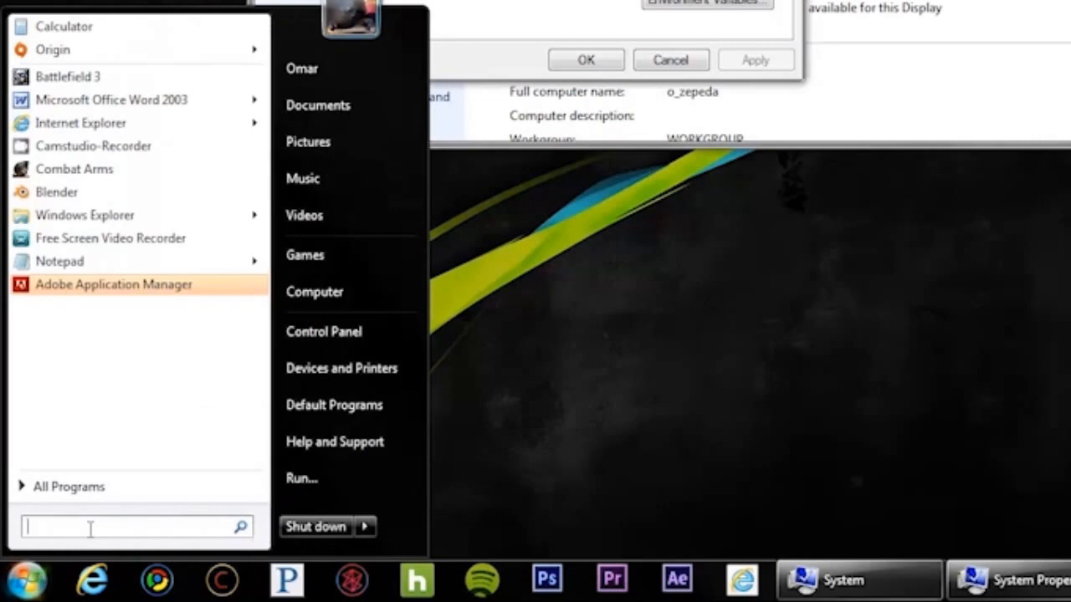
{"action": "type", "text": "cal"}
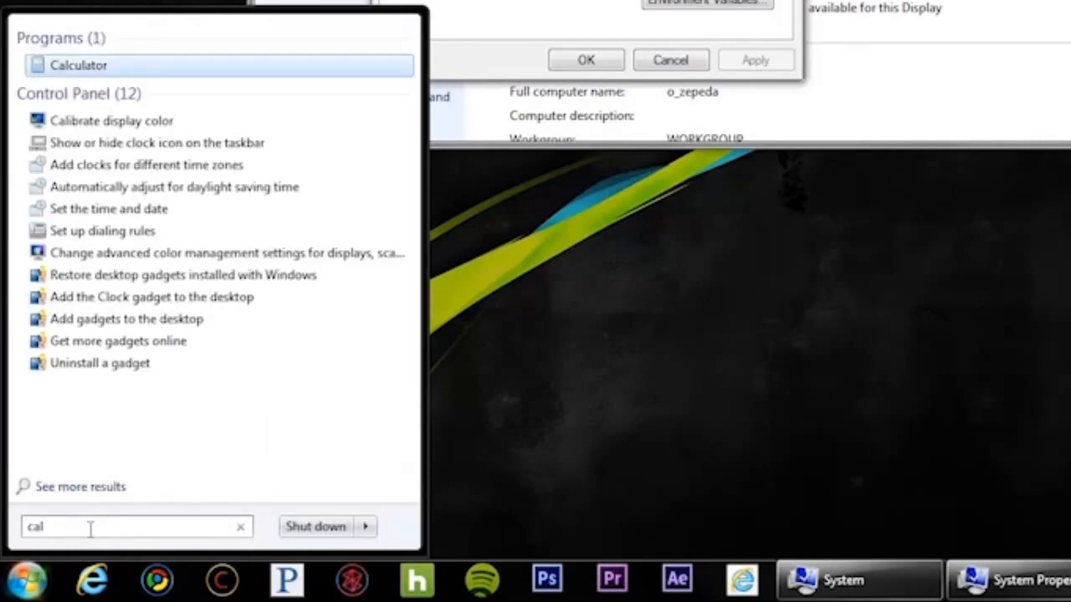
{"action": "left_click", "coordinate": [111, 67]}
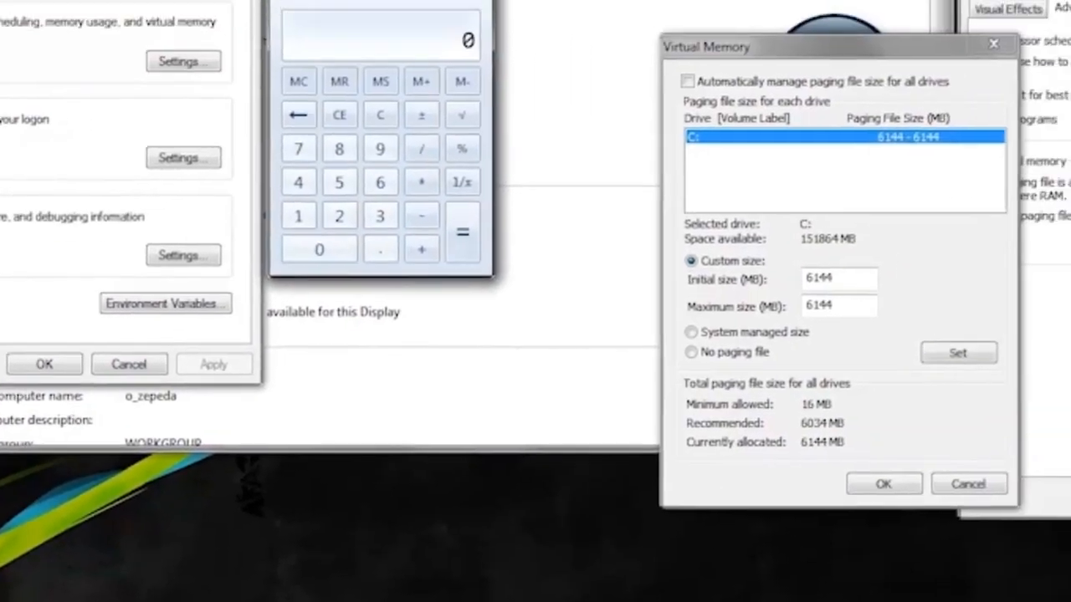
{"action": "left_click_drag", "start_coordinate": [257, 23], "coordinate": [381, 114]}
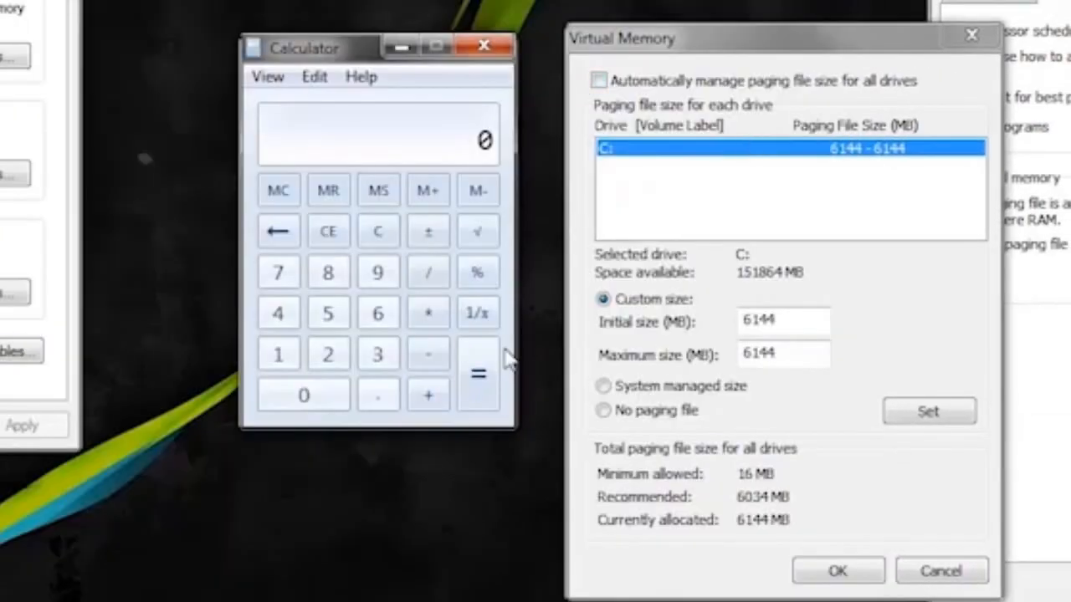
Convert 4 GB of RAM to megabytes in Calculator by multiplying 1024 by 4.
{"action": "left_click", "coordinate": [278, 353]}
{"action": "left_click", "coordinate": [276, 394]}
{"action": "left_click", "coordinate": [328, 354]}
{"action": "left_click", "coordinate": [281, 314]}
{"action": "left_click", "coordinate": [429, 316]}
{"action": "left_click", "coordinate": [280, 314]}
{"action": "left_click", "coordinate": [486, 379]}
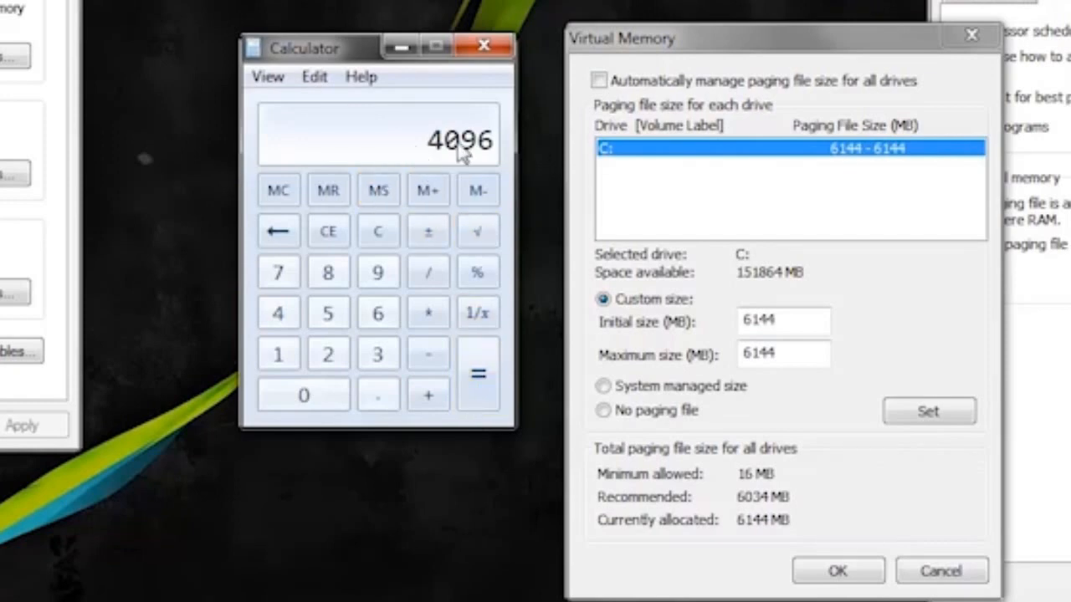
Multiply the RAM amount in megabytes by 1.5 to work out the paging file size.
{"action": "left_click", "coordinate": [430, 323]}
{"action": "left_click", "coordinate": [280, 358]}
{"action": "left_click", "coordinate": [378, 395]}
{"action": "left_click", "coordinate": [330, 315]}
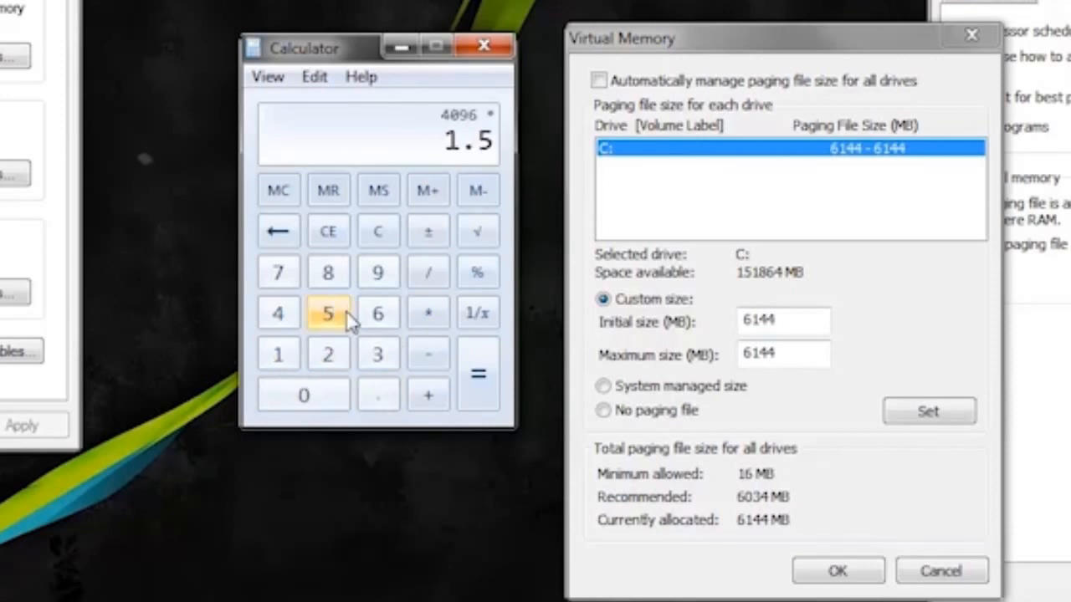
{"action": "left_click", "coordinate": [475, 376]}
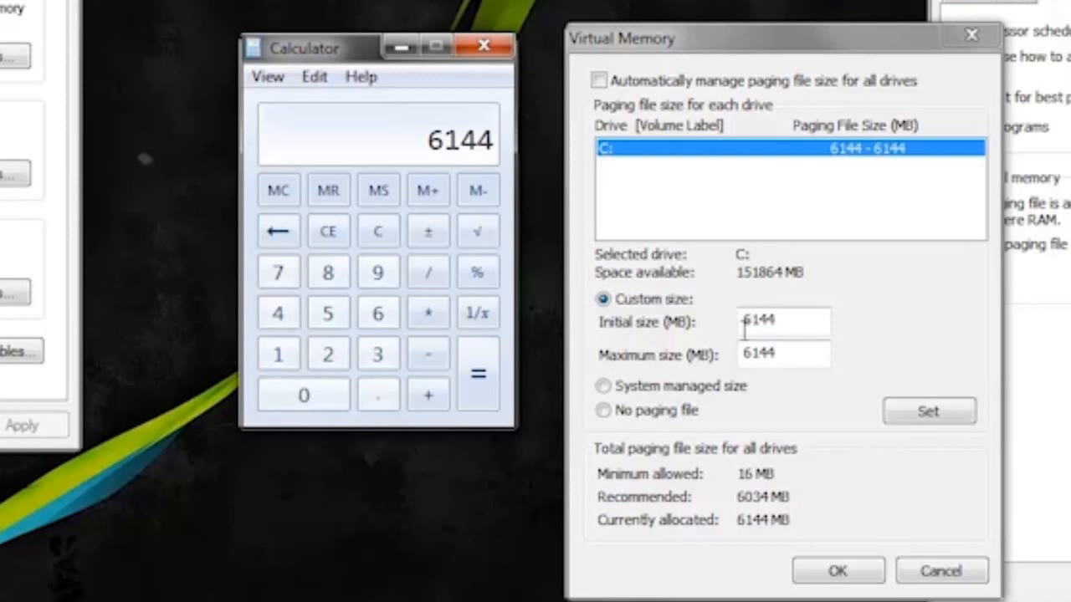
Return to the Virtual Memory dialog, close Calculator, and reposition the dialog over the desktop.
{"action": "left_click", "coordinate": [984, 360]}
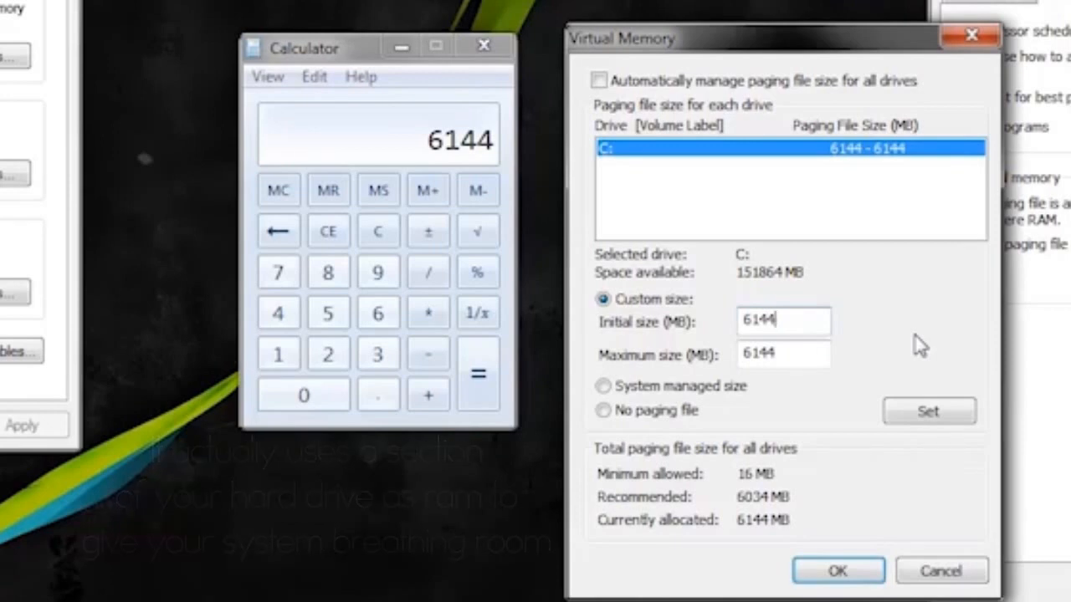
{"action": "left_click_drag", "start_coordinate": [849, 46], "coordinate": [812, 67]}
{"action": "left_click", "coordinate": [483, 46]}
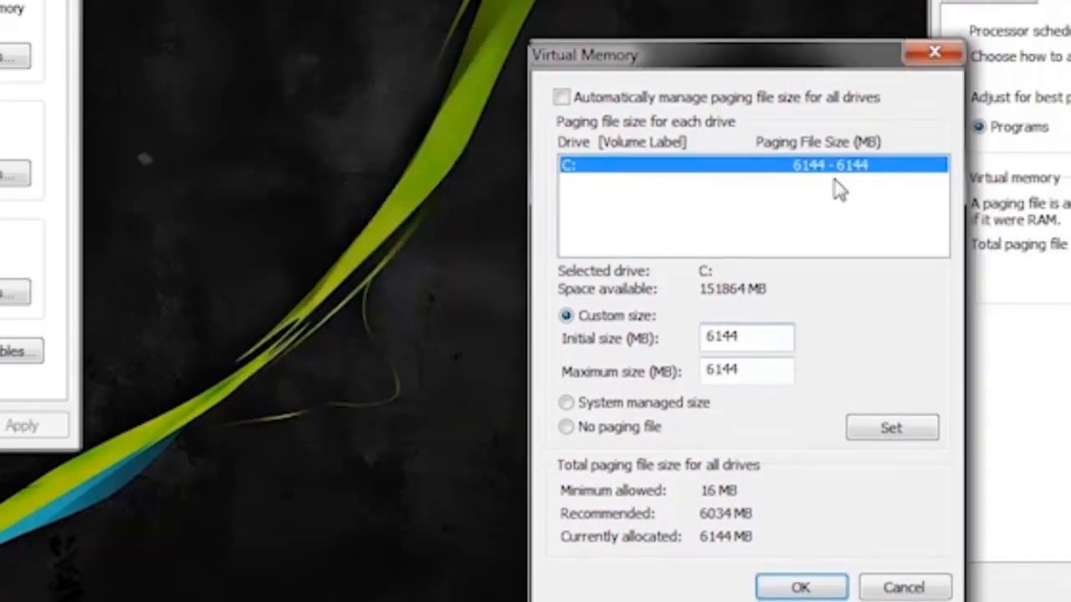
{"action": "left_click_drag", "start_coordinate": [761, 57], "coordinate": [554, 0]}
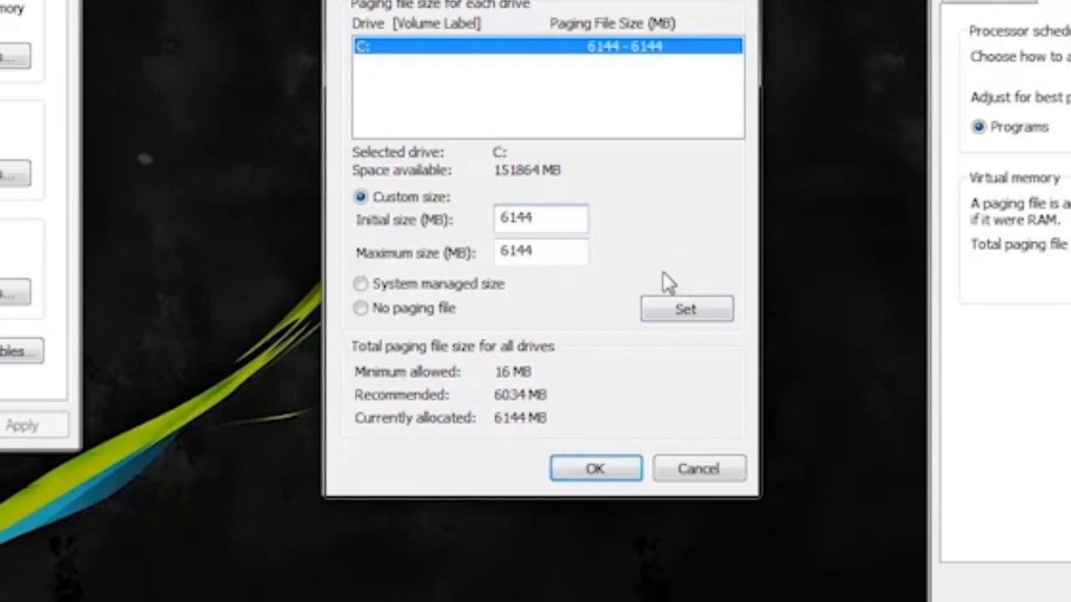
Confirm the Virtual Memory and Performance Options dialogs and close System Properties.
{"action": "left_click", "coordinate": [628, 470]}
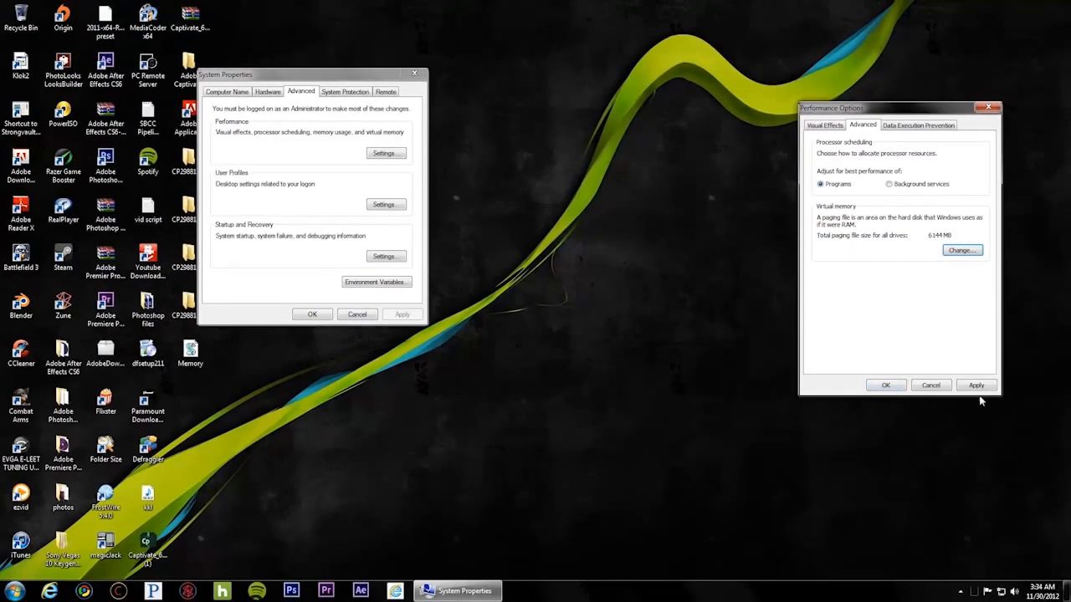
{"action": "left_click", "coordinate": [885, 385]}
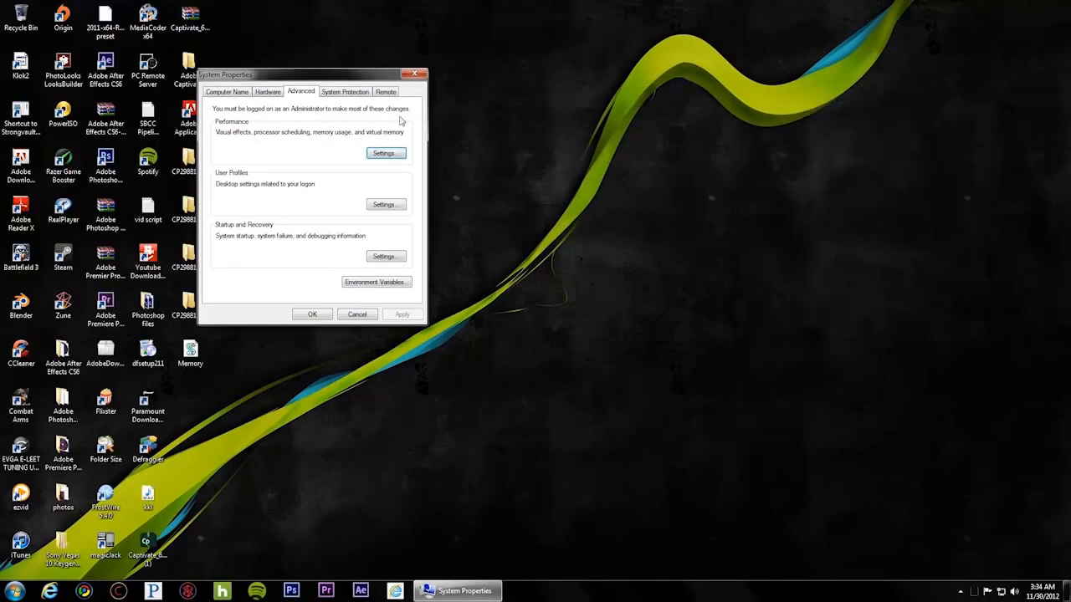
{"action": "left_click", "coordinate": [414, 74]}
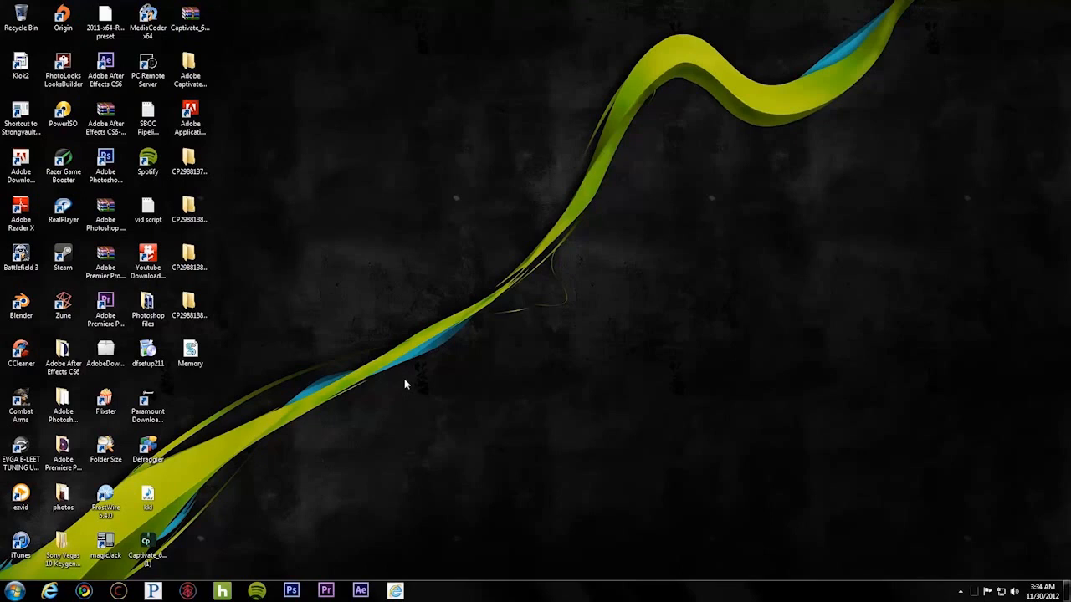